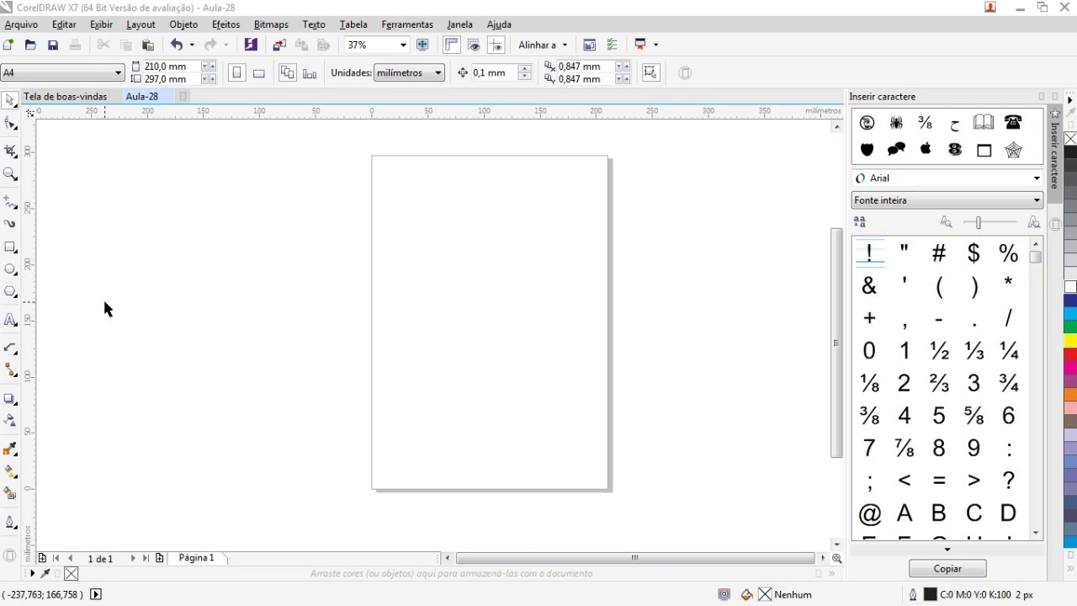
Step: Draw an ellipse about 102 by 68 mm near the page's top and another about 94 by 86 mm near its bottom
{"action": "left_click", "coordinate": [10, 268]}
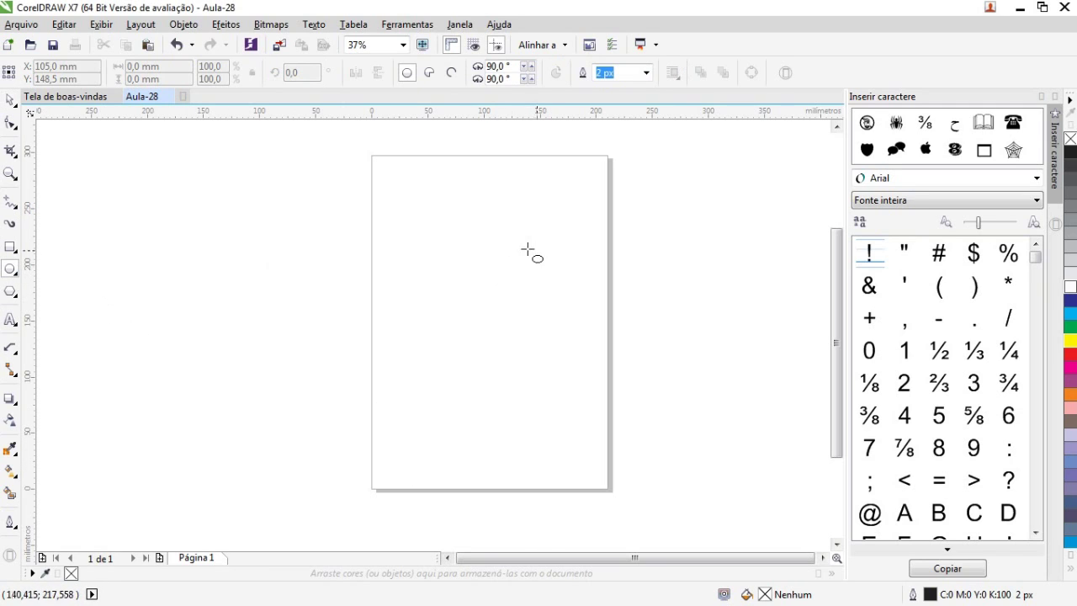
{"action": "left_click_drag", "start_coordinate": [535, 249], "coordinate": [424, 175]}
{"action": "left_click_drag", "start_coordinate": [555, 457], "coordinate": [449, 359]}
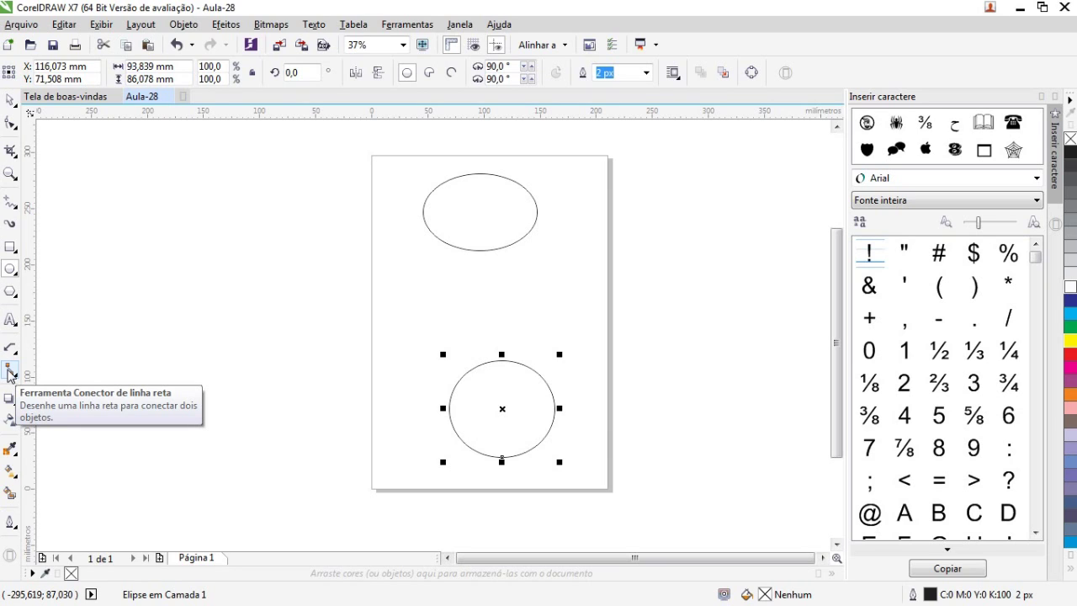
Step: Connect the lower ellipse's top node to the upper ellipse's bottom node with a straight-line connector
{"action": "left_click", "coordinate": [10, 373]}
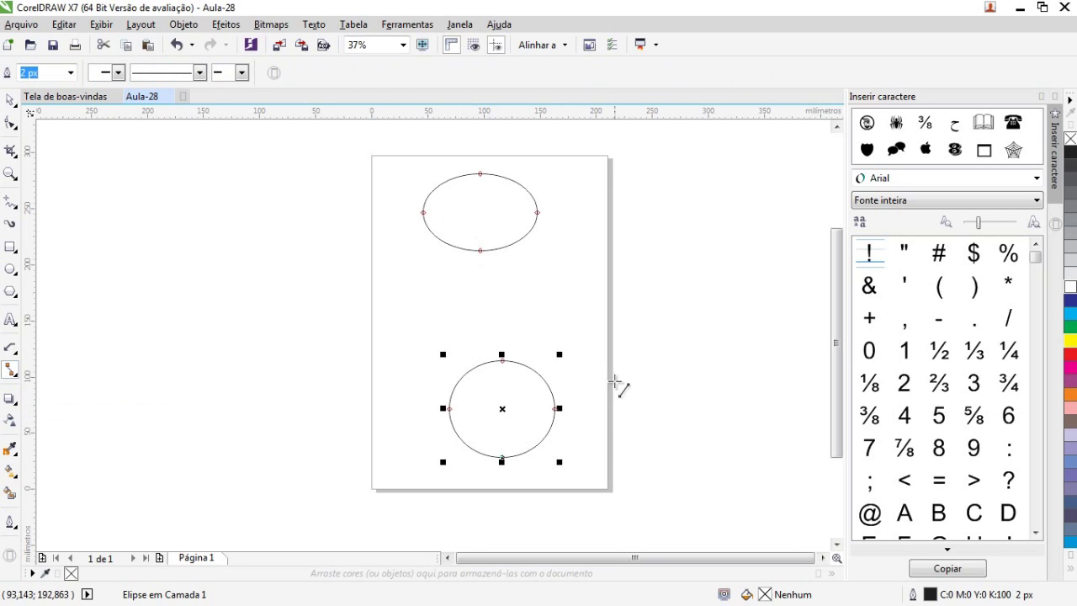
{"action": "scroll", "coordinate": [592, 422], "scroll_direction": "up", "scroll_amount": 2}
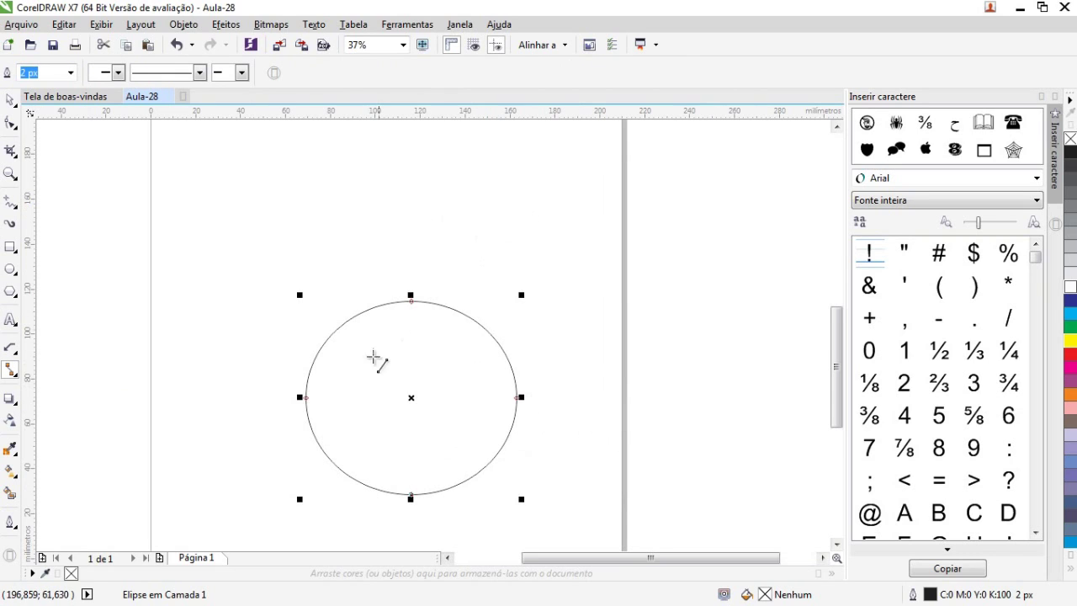
{"action": "scroll", "coordinate": [419, 320], "scroll_direction": "down", "scroll_amount": 2}
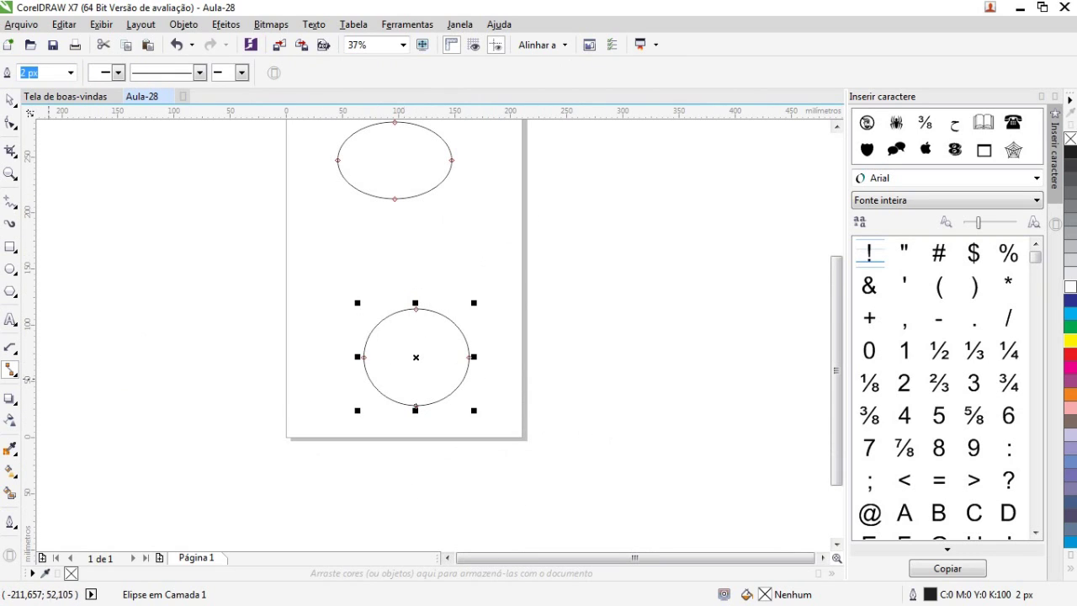
{"action": "scroll", "coordinate": [401, 351], "scroll_direction": "up", "scroll_amount": 2}
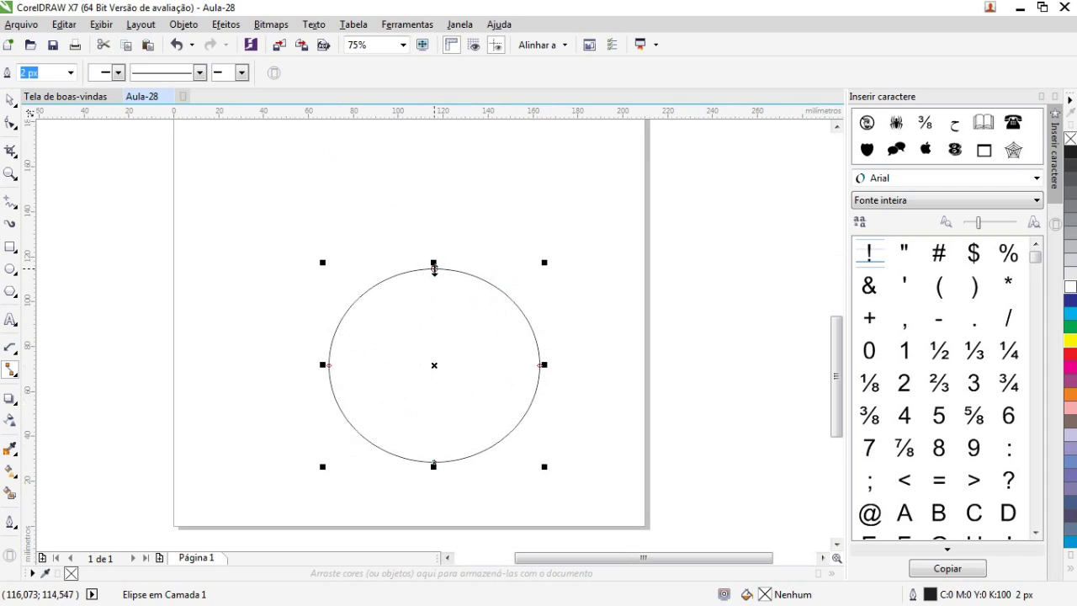
{"action": "scroll", "coordinate": [438, 433], "scroll_direction": "down", "scroll_amount": 2}
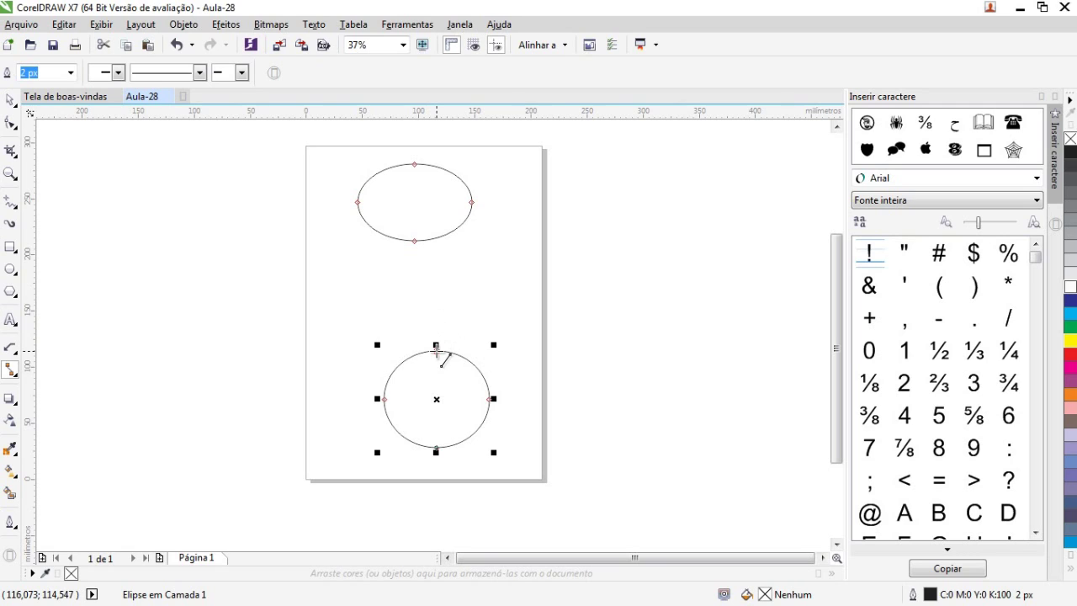
{"action": "left_click_drag", "start_coordinate": [436, 347], "coordinate": [414, 241]}
{"action": "left_click", "coordinate": [10, 100]}
{"action": "left_click", "coordinate": [250, 282]}
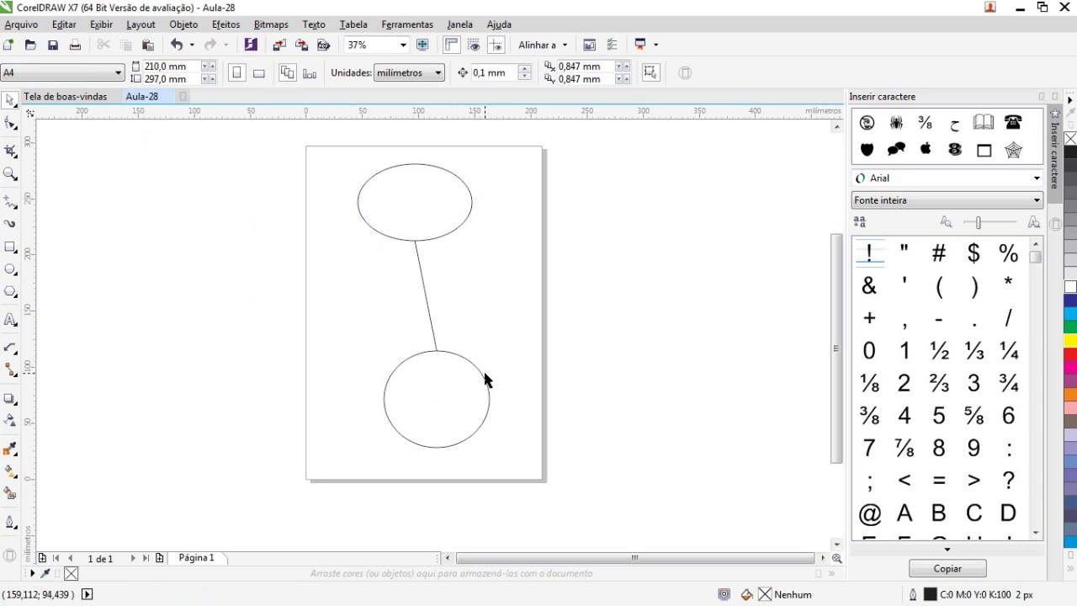
Step: Move both connected ellipses around to test the connector, leaving the wider one near the page's top and the rounder one near its bottom
{"action": "left_click_drag", "start_coordinate": [457, 405], "coordinate": [472, 439]}
{"action": "left_click_drag", "start_coordinate": [521, 419], "coordinate": [255, 417]}
{"action": "left_click_drag", "start_coordinate": [255, 417], "coordinate": [589, 429]}
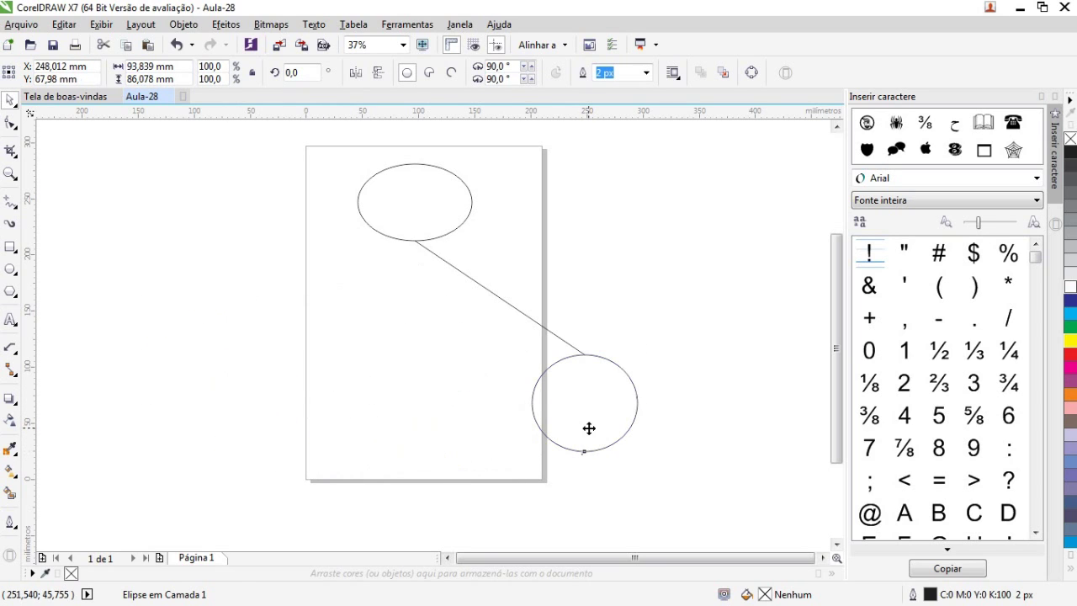
{"action": "mouse_move", "coordinate": [418, 215]}
{"action": "left_mouse_down"}
{"action": "mouse_move", "coordinate": [392, 298]}
{"action": "mouse_move", "coordinate": [391, 374]}
{"action": "mouse_move", "coordinate": [421, 442]}
{"action": "mouse_move", "coordinate": [490, 480]}
{"action": "left_mouse_up"}
{"action": "left_click_drag", "start_coordinate": [637, 373], "coordinate": [465, 278]}
{"action": "left_click", "coordinate": [356, 281]}
{"action": "left_click_drag", "start_coordinate": [428, 247], "coordinate": [343, 316]}
{"action": "left_click", "coordinate": [291, 449]}
{"action": "left_click", "coordinate": [351, 356]}
{"action": "left_click_drag", "start_coordinate": [350, 356], "coordinate": [325, 463]}
{"action": "left_click_drag", "start_coordinate": [520, 460], "coordinate": [468, 200]}
{"action": "left_click_drag", "start_coordinate": [368, 475], "coordinate": [452, 434]}
{"action": "left_click", "coordinate": [538, 385]}
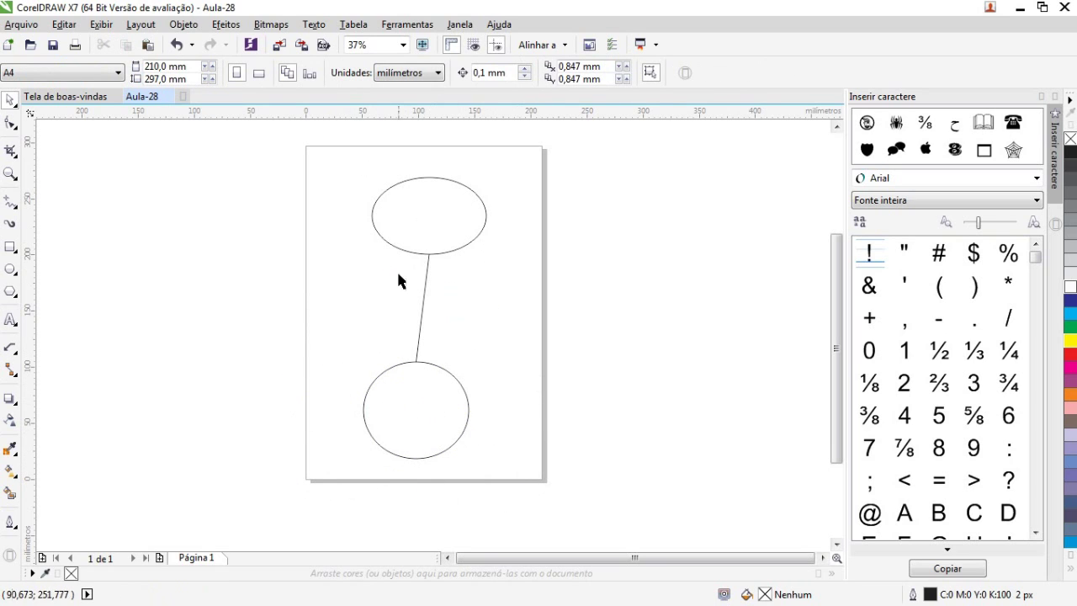
Step: Give the connector a cyan outline 25 px wide with an arrowhead pointing at the lower ellipse
{"action": "scroll", "coordinate": [448, 266], "scroll_direction": "up", "scroll_amount": 2}
{"action": "left_click", "coordinate": [399, 338]}
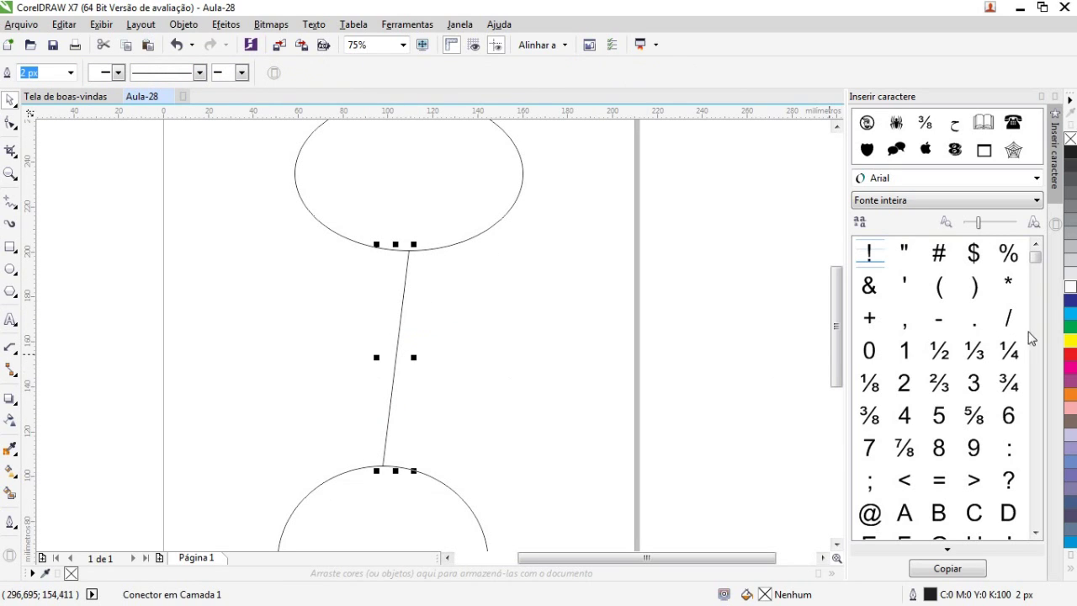
{"action": "right_click", "coordinate": [1070, 316]}
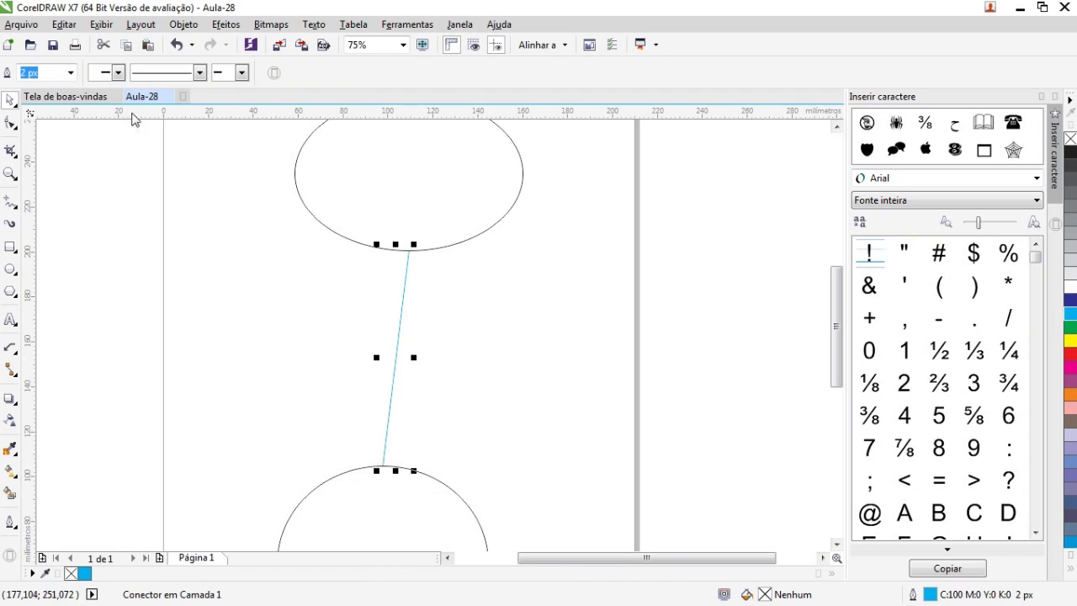
{"action": "left_click", "coordinate": [70, 73]}
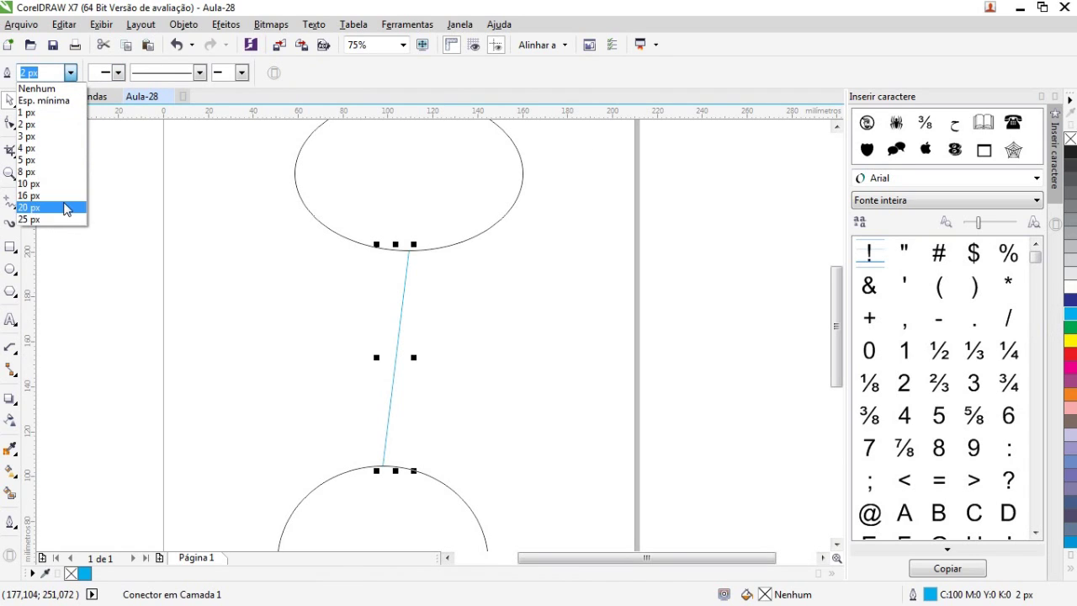
{"action": "left_click", "coordinate": [48, 220]}
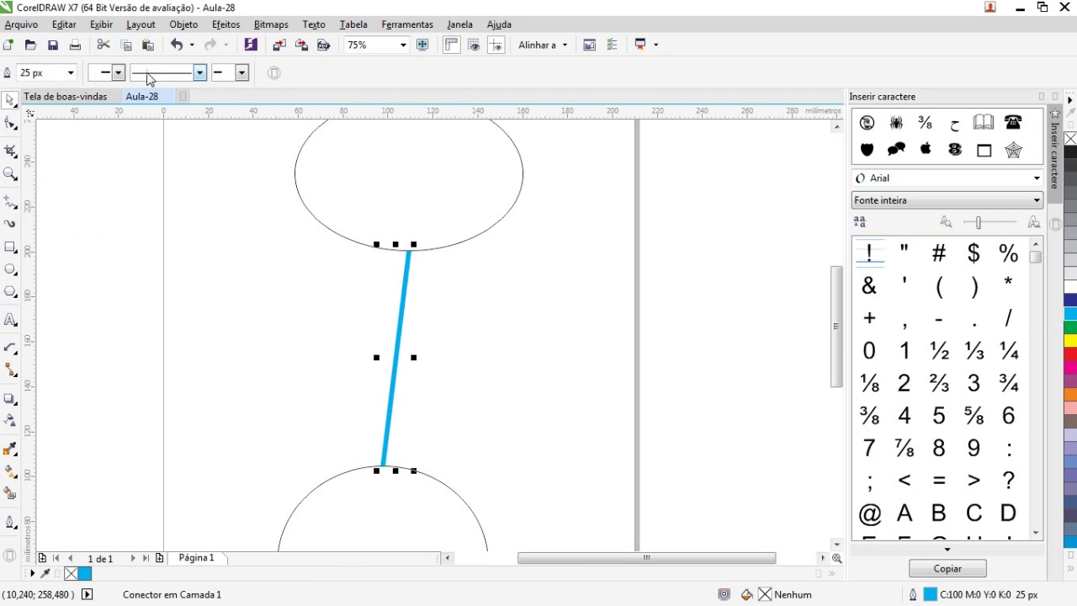
{"action": "left_click", "coordinate": [118, 73]}
{"action": "left_click", "coordinate": [152, 101]}
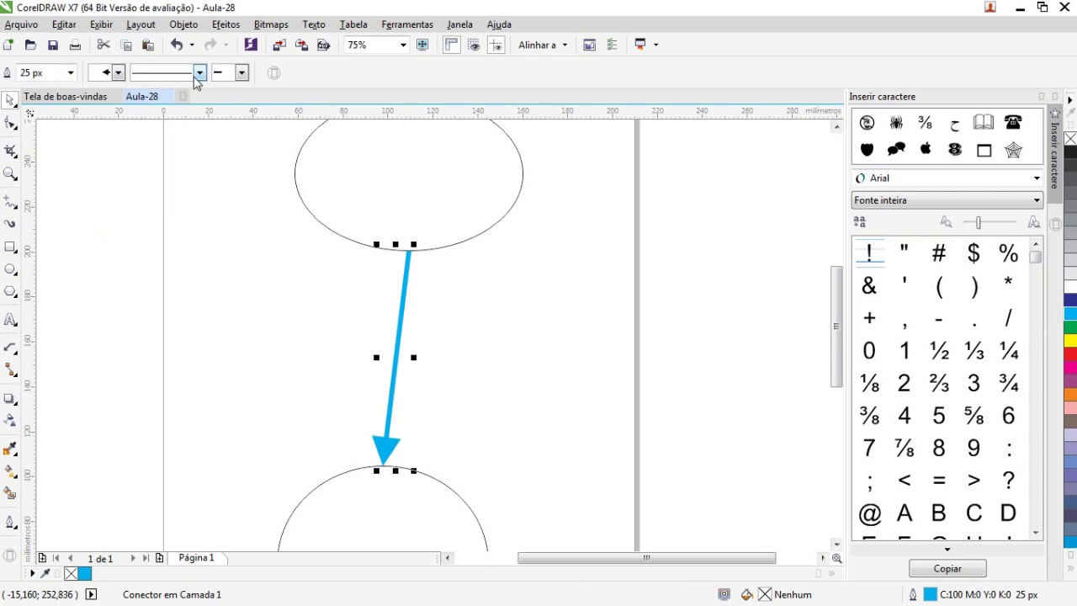
Step: Try a dotted line style on the connector and return it to a solid line
{"action": "left_click", "coordinate": [199, 74]}
{"action": "left_click", "coordinate": [181, 190]}
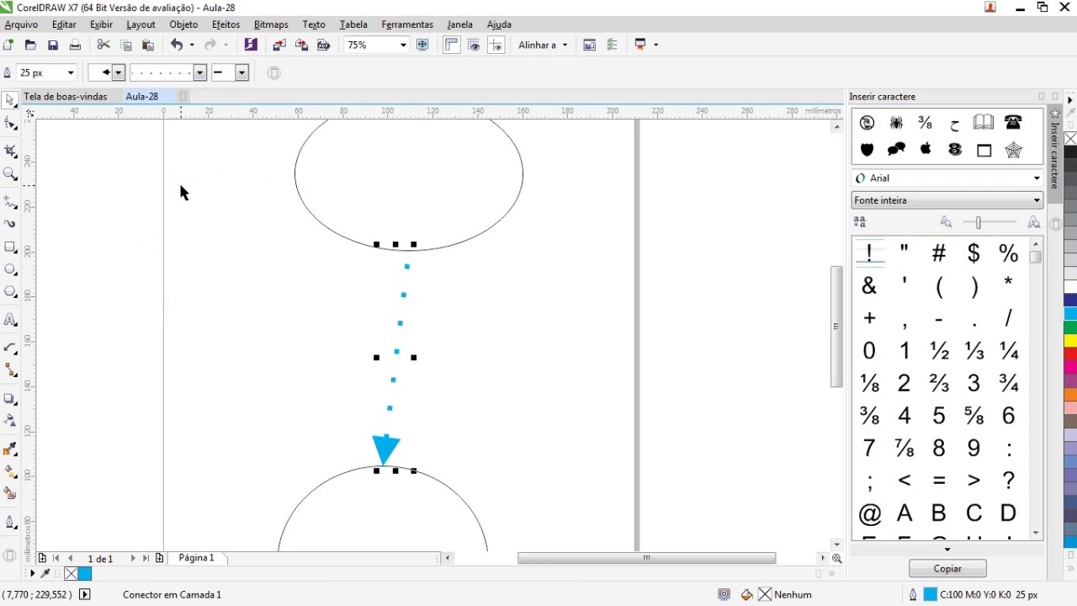
{"action": "left_click", "coordinate": [168, 73]}
{"action": "left_click", "coordinate": [138, 100]}
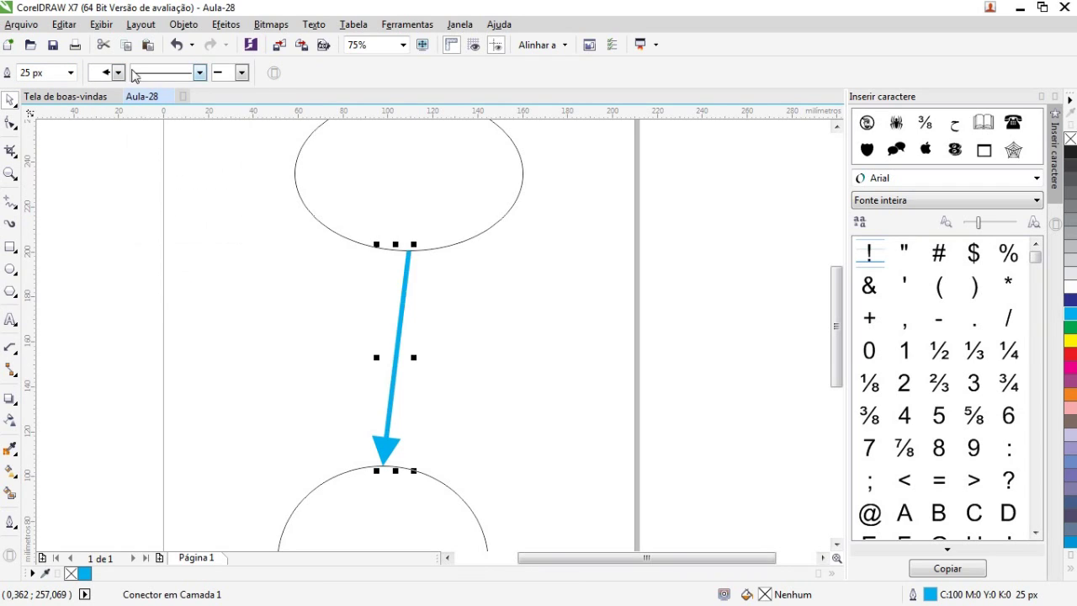
{"action": "left_click", "coordinate": [169, 258]}
{"action": "scroll", "coordinate": [357, 456], "scroll_direction": "down", "scroll_amount": 2}
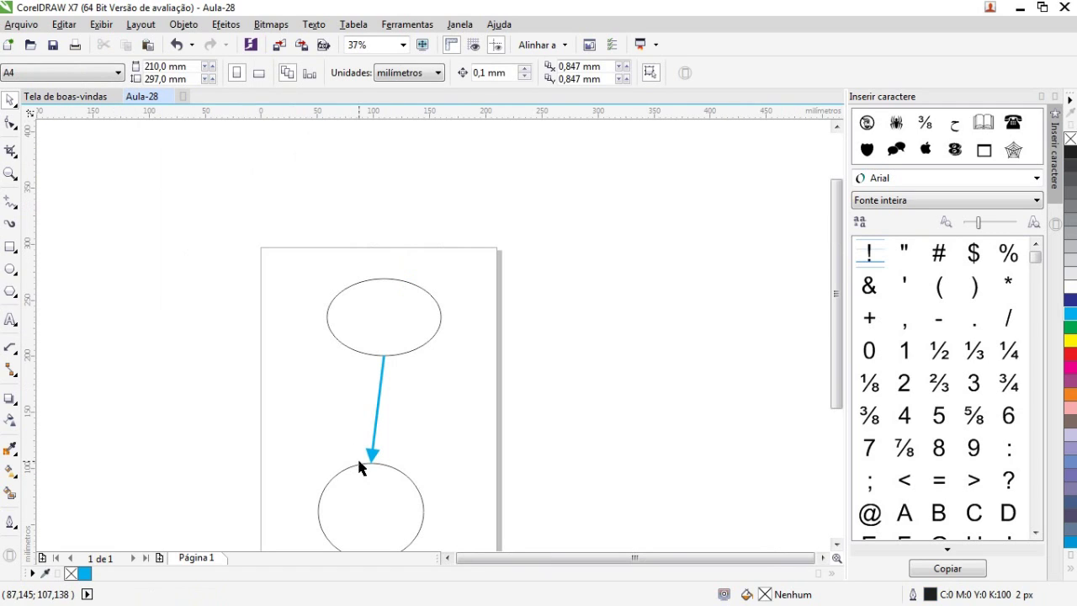
Step: Convert the cyan arrow connector to curves for node editing with the Shape tool
{"action": "scroll", "coordinate": [361, 469], "scroll_direction": "up", "scroll_amount": 2}
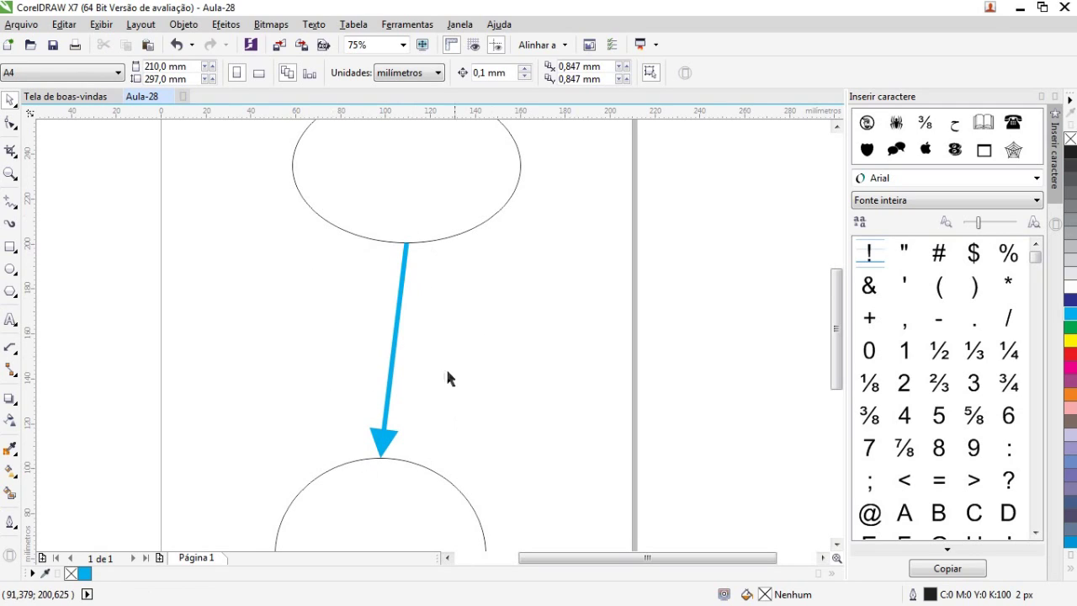
{"action": "left_click", "coordinate": [397, 348]}
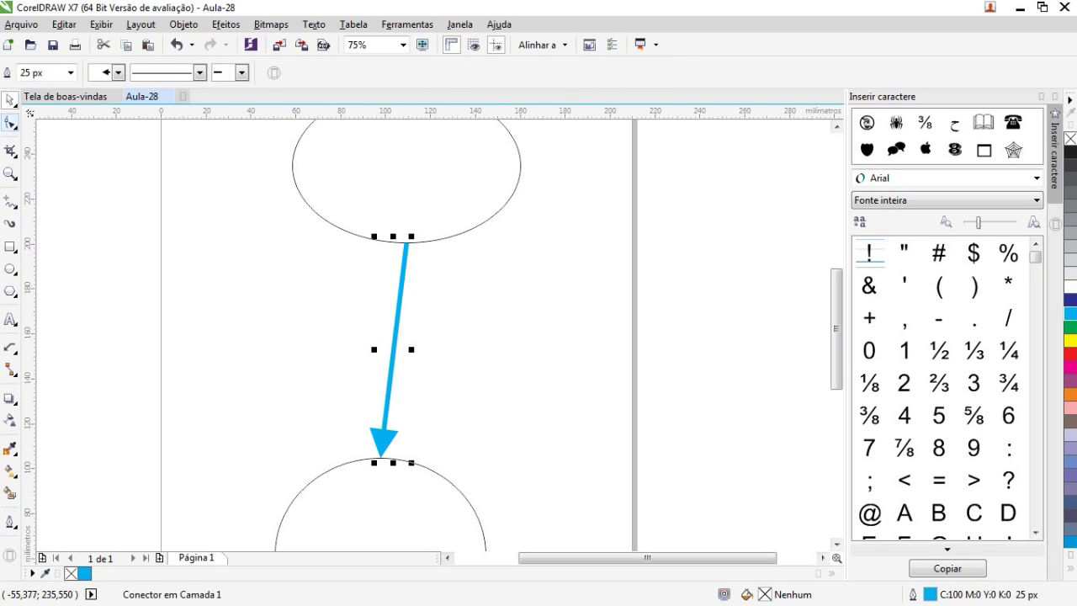
{"action": "left_click", "coordinate": [10, 126]}
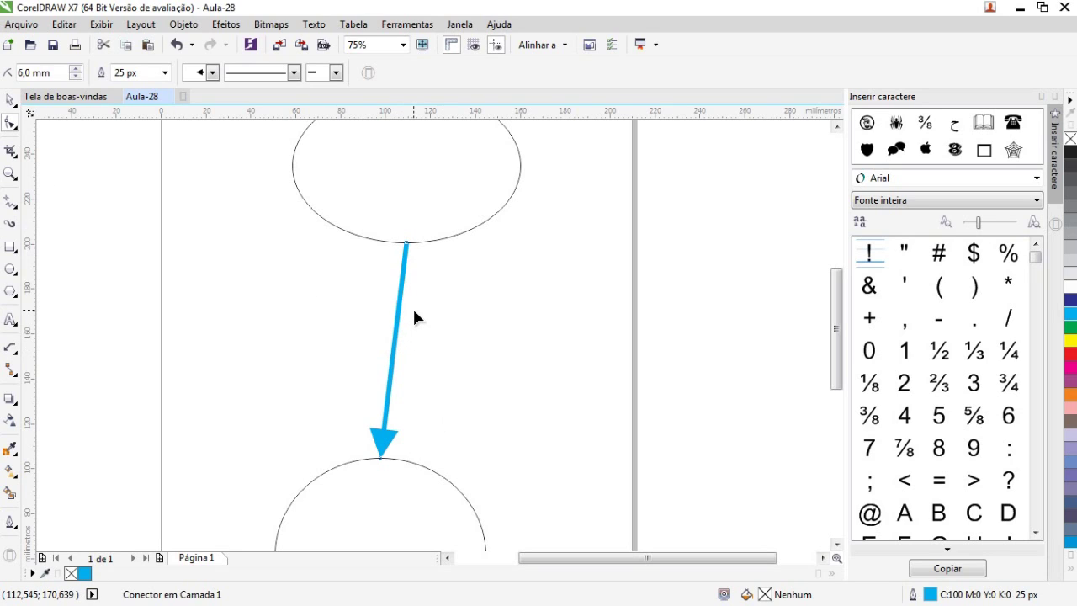
{"action": "key", "text": "ctrl+q"}
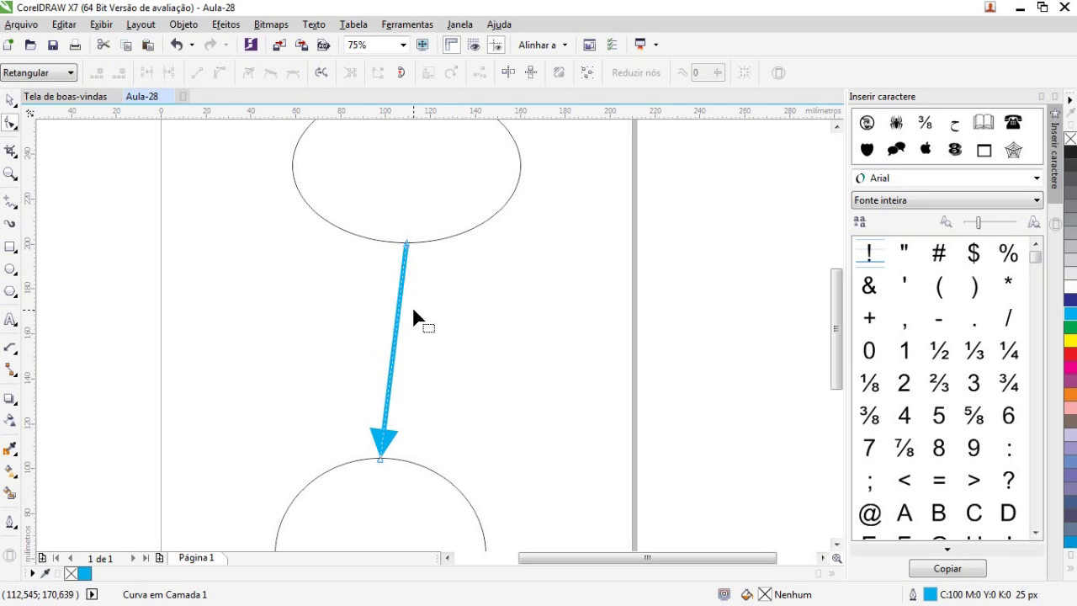
{"action": "scroll", "coordinate": [395, 367], "scroll_direction": "up", "scroll_amount": 2}
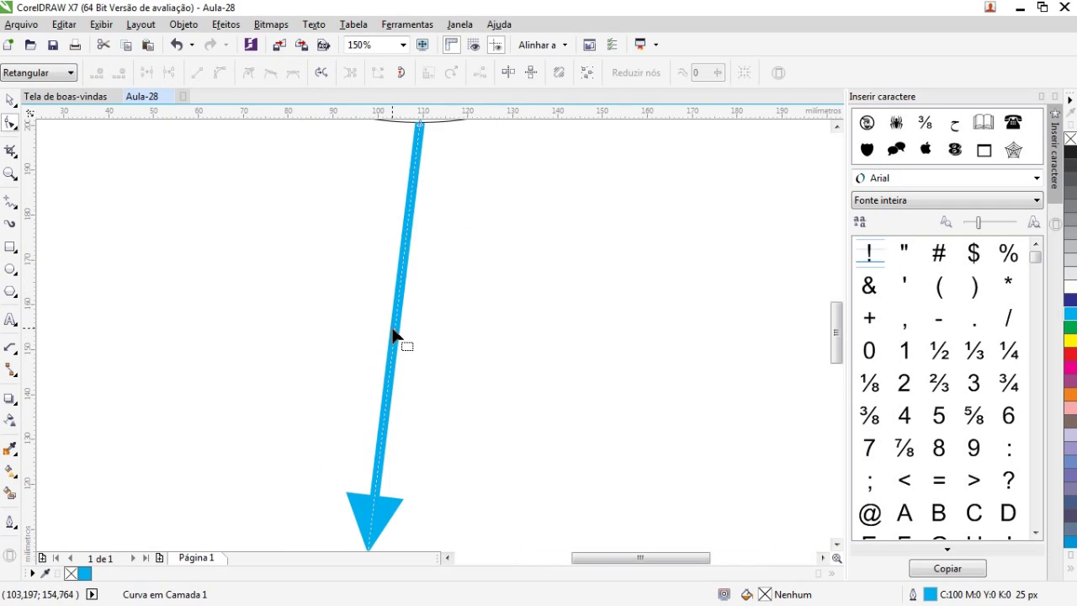
{"action": "scroll", "coordinate": [433, 425], "scroll_direction": "down", "scroll_amount": 4}
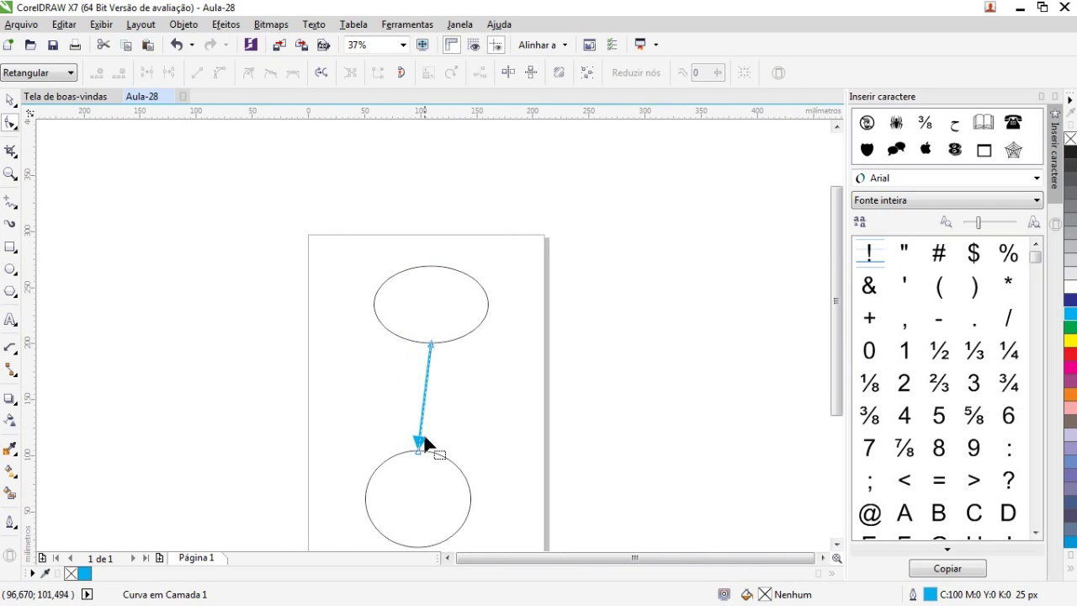
Step: Add three nodes along the cyan arrow and pull them sideways to bend it into a stepped path between the ellipses
{"action": "scroll", "coordinate": [425, 442], "scroll_direction": "up", "scroll_amount": 4}
{"action": "left_click", "coordinate": [425, 403]}
{"action": "double_click", "coordinate": [425, 402]}
{"action": "left_click_drag", "start_coordinate": [424, 402], "coordinate": [341, 367]}
{"action": "double_click", "coordinate": [410, 223]}
{"action": "left_click_drag", "start_coordinate": [410, 223], "coordinate": [481, 370]}
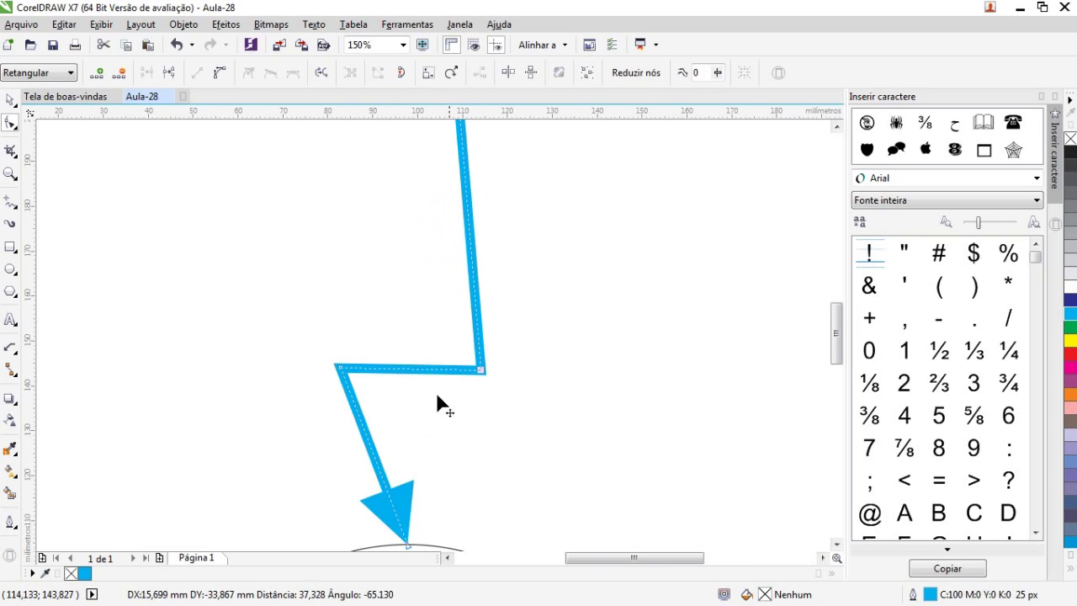
{"action": "double_click", "coordinate": [369, 442]}
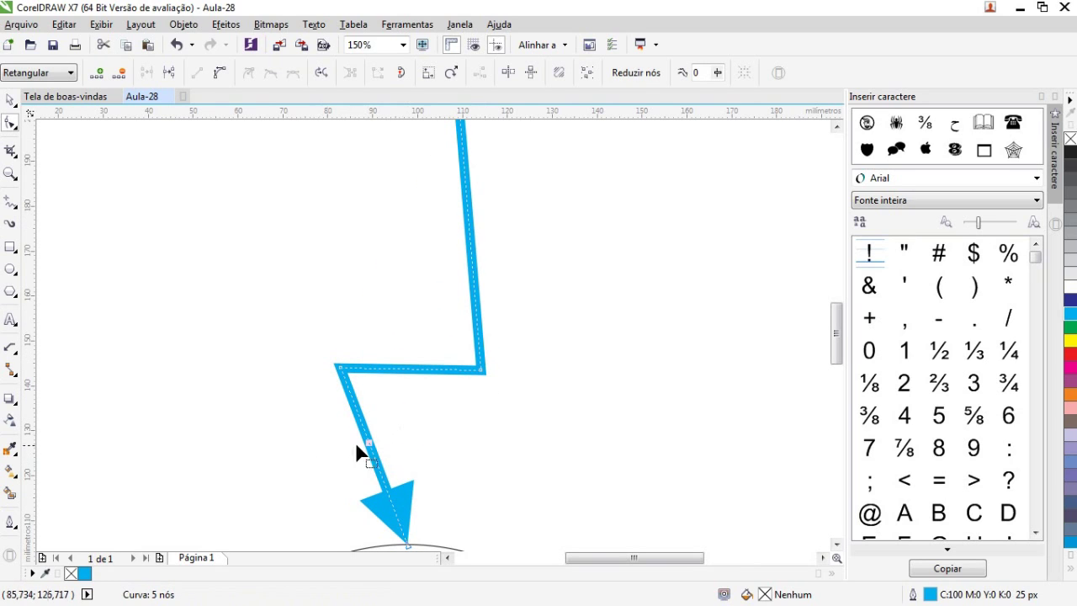
{"action": "left_click_drag", "start_coordinate": [369, 442], "coordinate": [342, 462]}
{"action": "scroll", "coordinate": [342, 462], "scroll_direction": "down", "scroll_amount": 2}
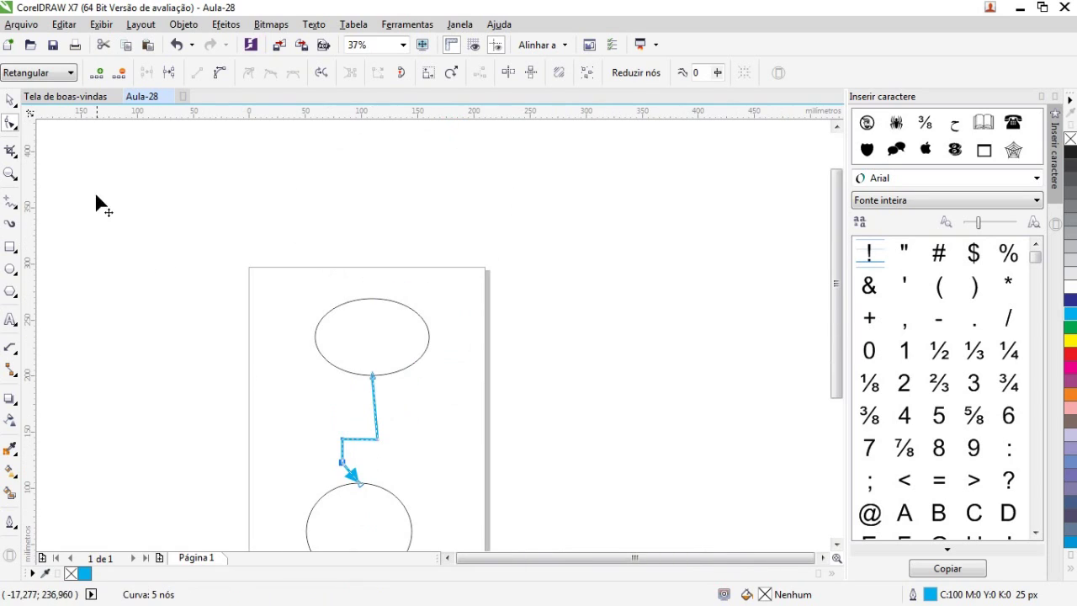
Step: Move the upper ellipse away from the bent arrow and back to test whether they are still linked
{"action": "left_click", "coordinate": [9, 101]}
{"action": "left_click_drag", "start_coordinate": [360, 344], "coordinate": [509, 408]}
{"action": "left_click_drag", "start_coordinate": [508, 411], "coordinate": [358, 350]}
{"action": "left_click", "coordinate": [565, 489]}
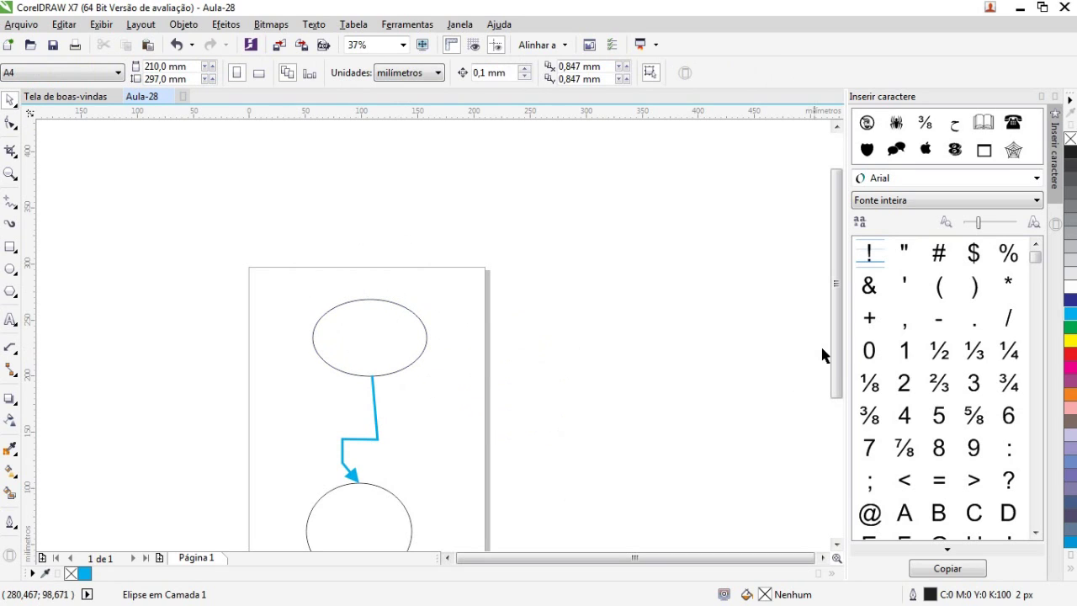
Step: Move the lower ellipse out to the page's right edge and back under the arrowhead, and nudge the upper ellipse at the arrow's start
{"action": "left_click_drag", "start_coordinate": [839, 355], "coordinate": [838, 402]}
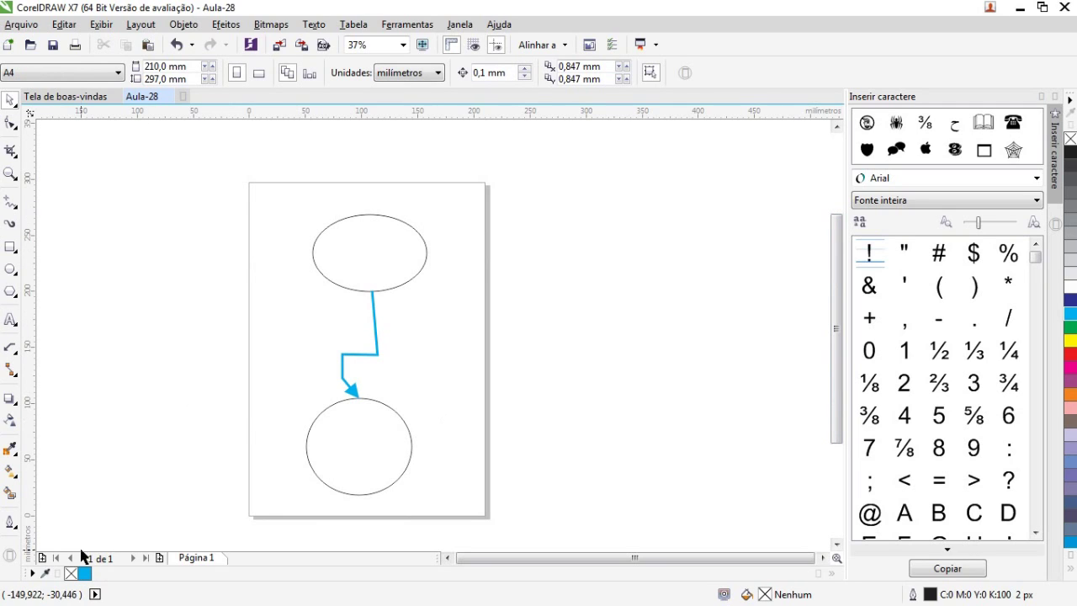
{"action": "left_click_drag", "start_coordinate": [370, 469], "coordinate": [467, 414]}
{"action": "mouse_move", "coordinate": [376, 257]}
{"action": "left_mouse_down"}
{"action": "mouse_move", "coordinate": [393, 205]}
{"action": "mouse_move", "coordinate": [373, 255]}
{"action": "left_mouse_up"}
{"action": "left_click", "coordinate": [613, 308]}
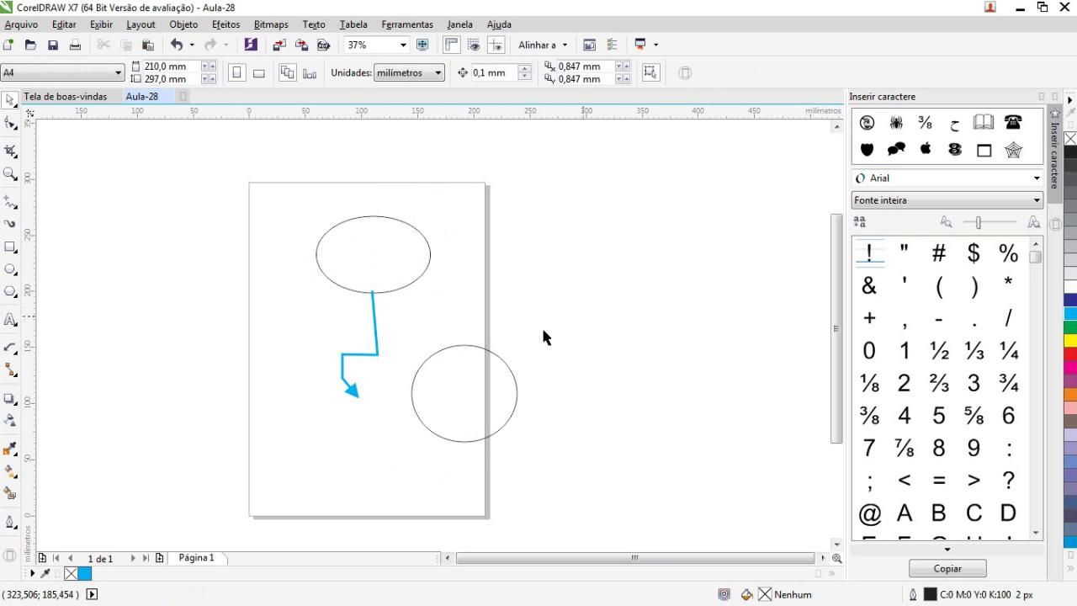
{"action": "left_click", "coordinate": [491, 430]}
{"action": "left_click_drag", "start_coordinate": [491, 421], "coordinate": [401, 467]}
{"action": "left_click", "coordinate": [587, 431]}
{"action": "left_click", "coordinate": [417, 245]}
{"action": "left_click_drag", "start_coordinate": [385, 254], "coordinate": [382, 253]}
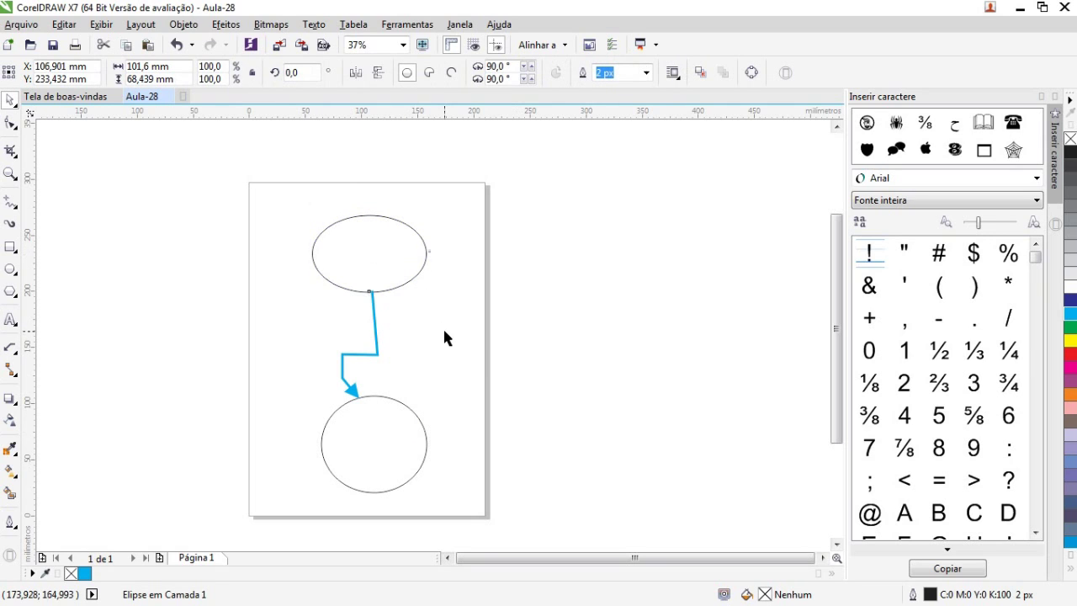
{"action": "left_click", "coordinate": [444, 329]}
Step: Delete the bent cyan arrow between the two ellipses
{"action": "scroll", "coordinate": [397, 359], "scroll_direction": "up", "scroll_amount": 1}
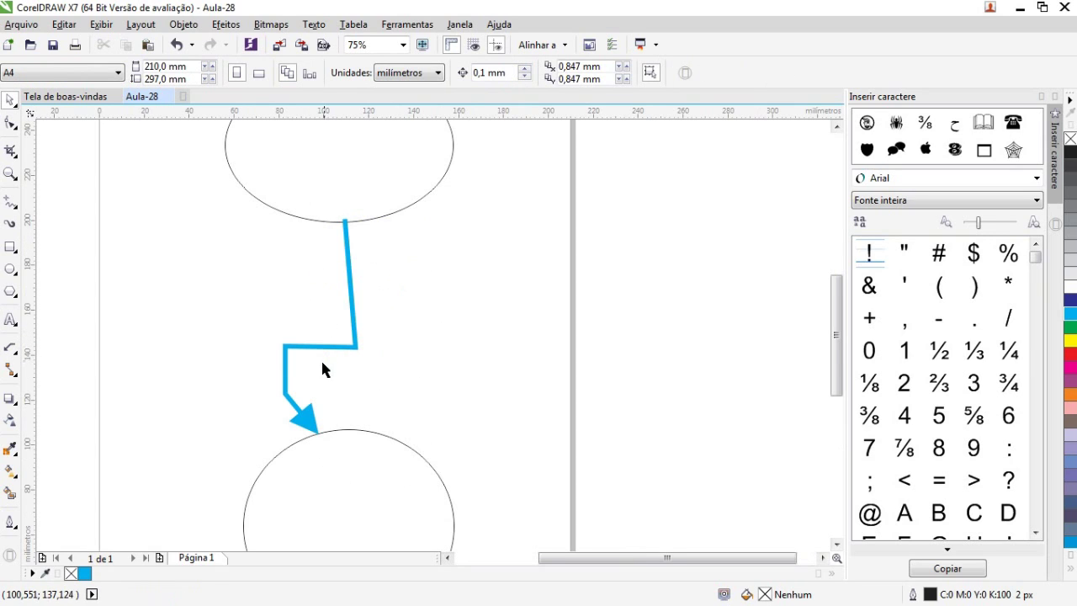
{"action": "scroll", "coordinate": [323, 363], "scroll_direction": "down", "scroll_amount": 1}
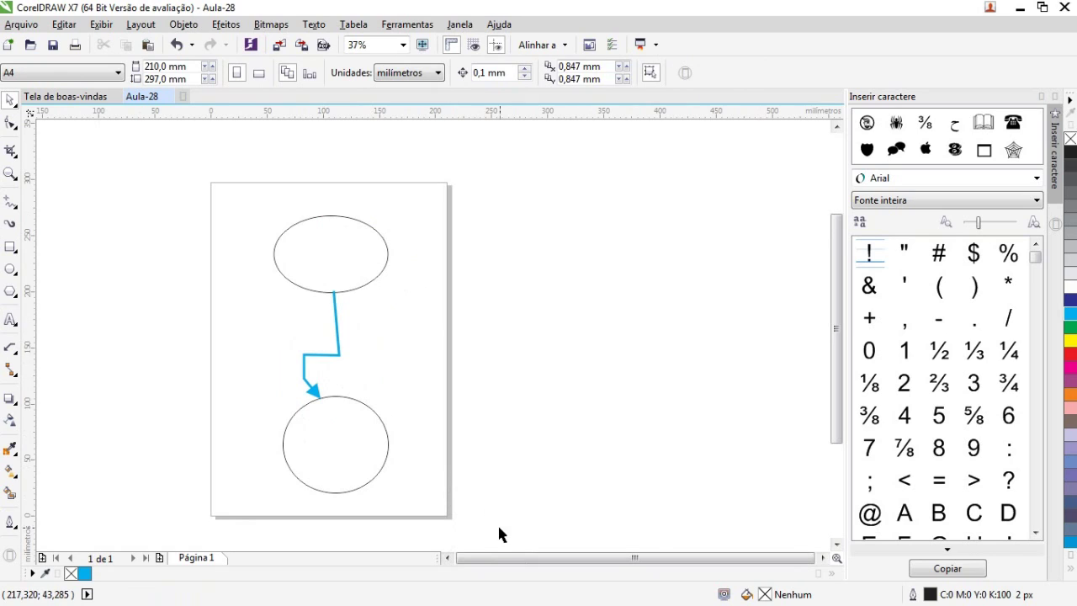
{"action": "left_click_drag", "start_coordinate": [495, 525], "coordinate": [443, 486]}
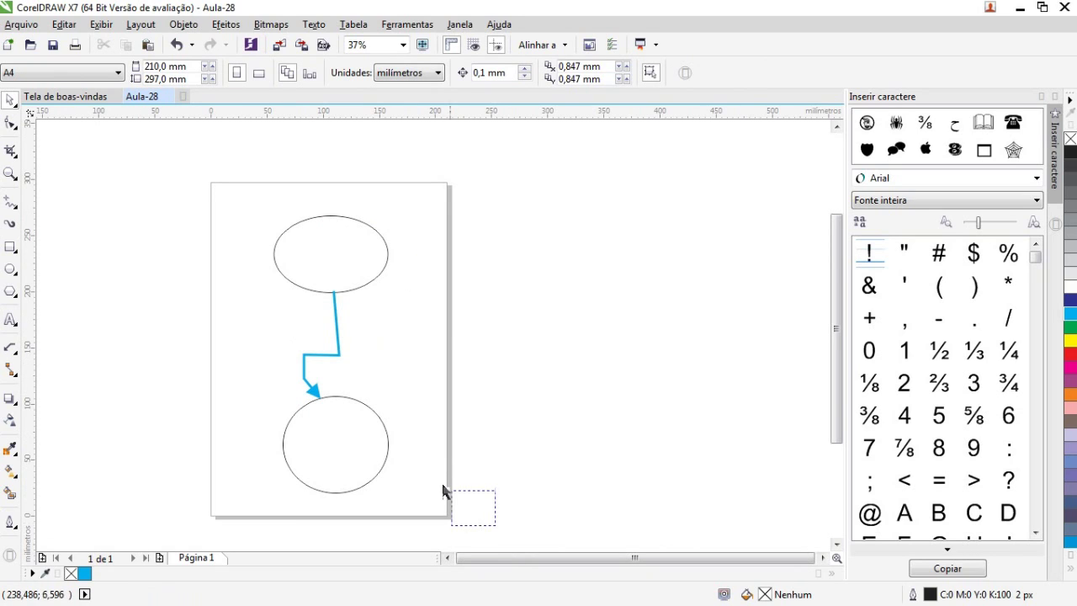
{"action": "left_click", "coordinate": [341, 350]}
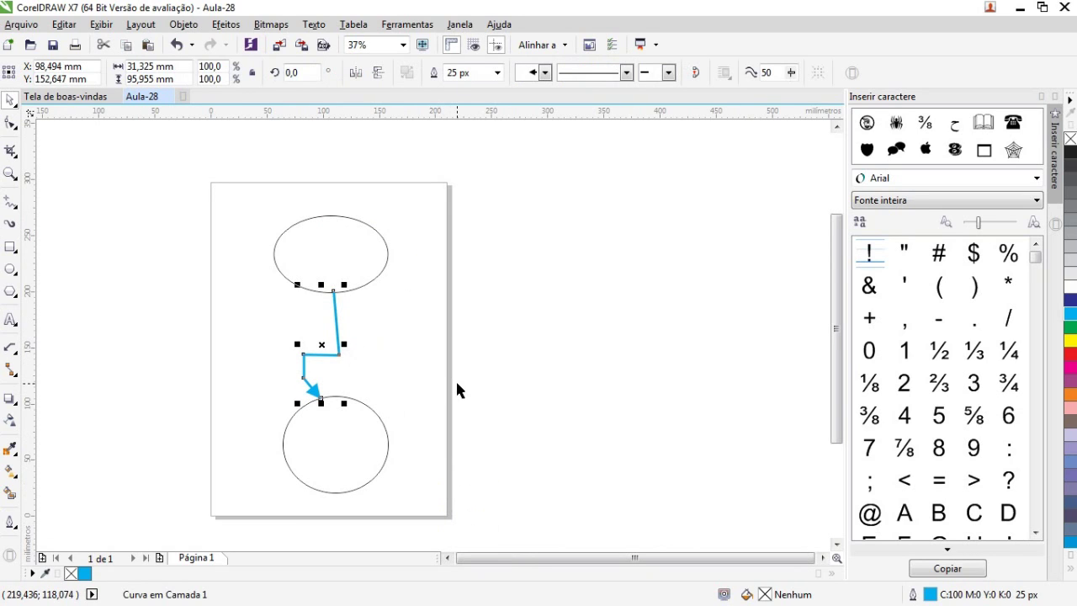
{"action": "key", "text": "Delete"}
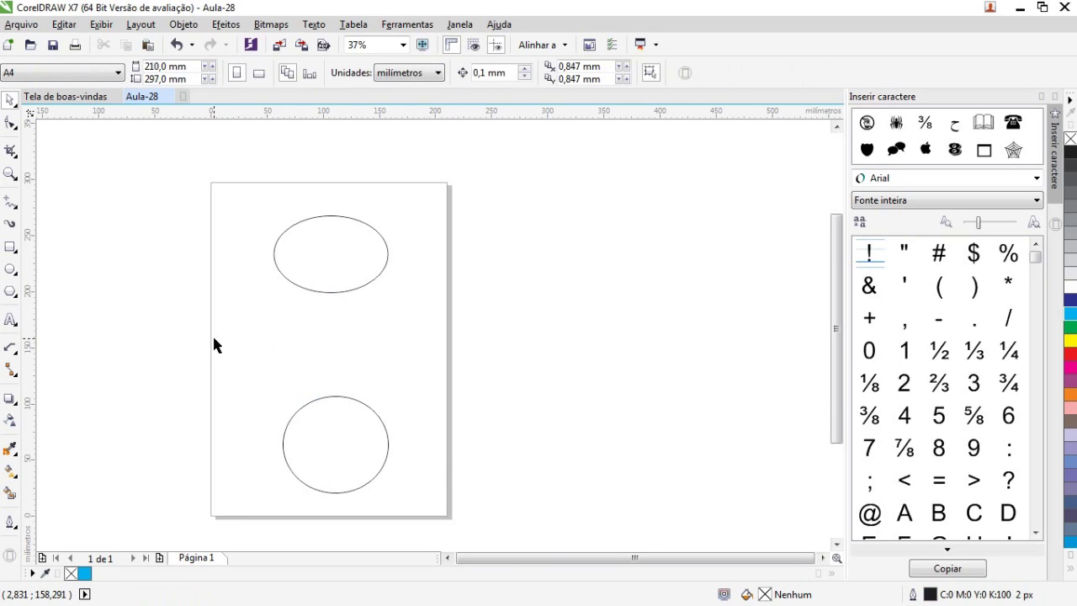
Step: Draw a right-angle connector from the lower circle's top anchor to the upper ellipse's bottom anchor
{"action": "left_click", "coordinate": [18, 380]}
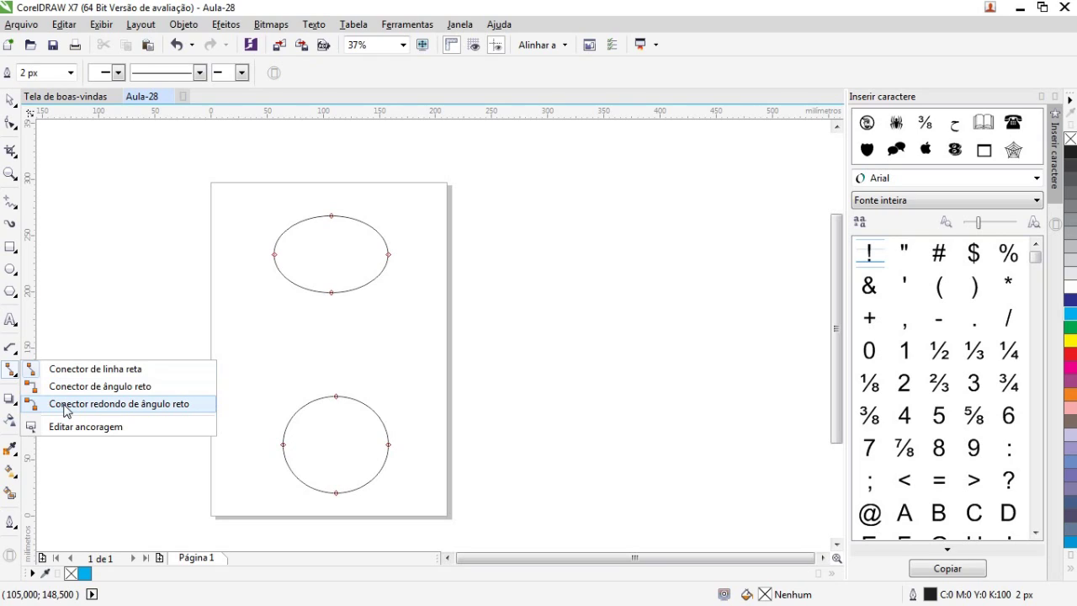
{"action": "left_click", "coordinate": [125, 386]}
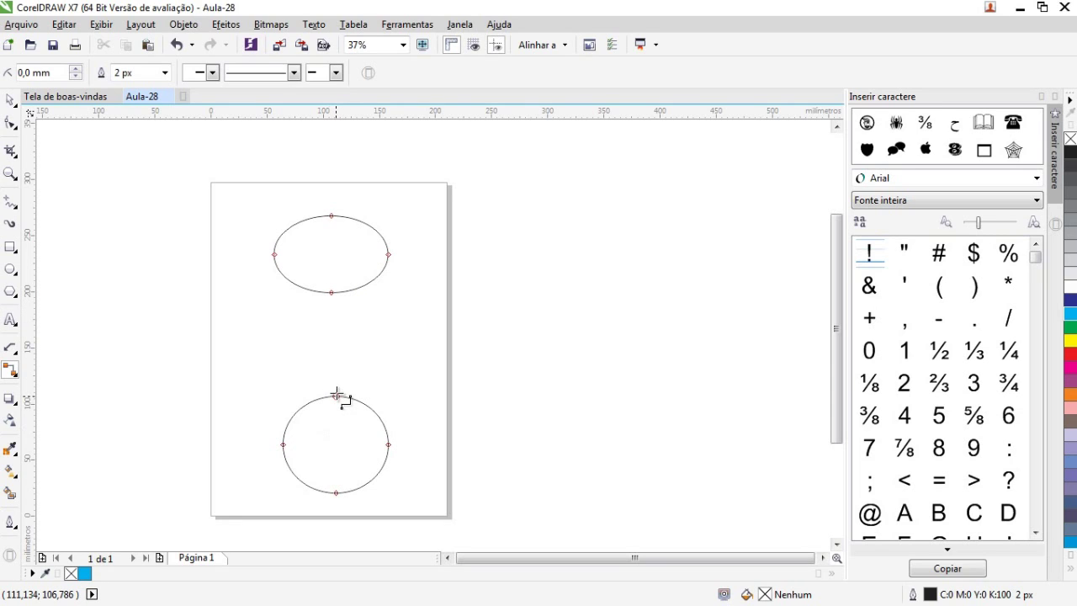
{"action": "mouse_move", "coordinate": [335, 396]}
{"action": "left_mouse_down"}
{"action": "mouse_move", "coordinate": [333, 294]}
{"action": "mouse_move", "coordinate": [332, 323]}
{"action": "mouse_move", "coordinate": [335, 296]}
{"action": "mouse_move", "coordinate": [423, 356]}
{"action": "mouse_move", "coordinate": [452, 339]}
{"action": "mouse_move", "coordinate": [435, 267]}
{"action": "mouse_move", "coordinate": [392, 261]}
{"action": "left_mouse_up"}
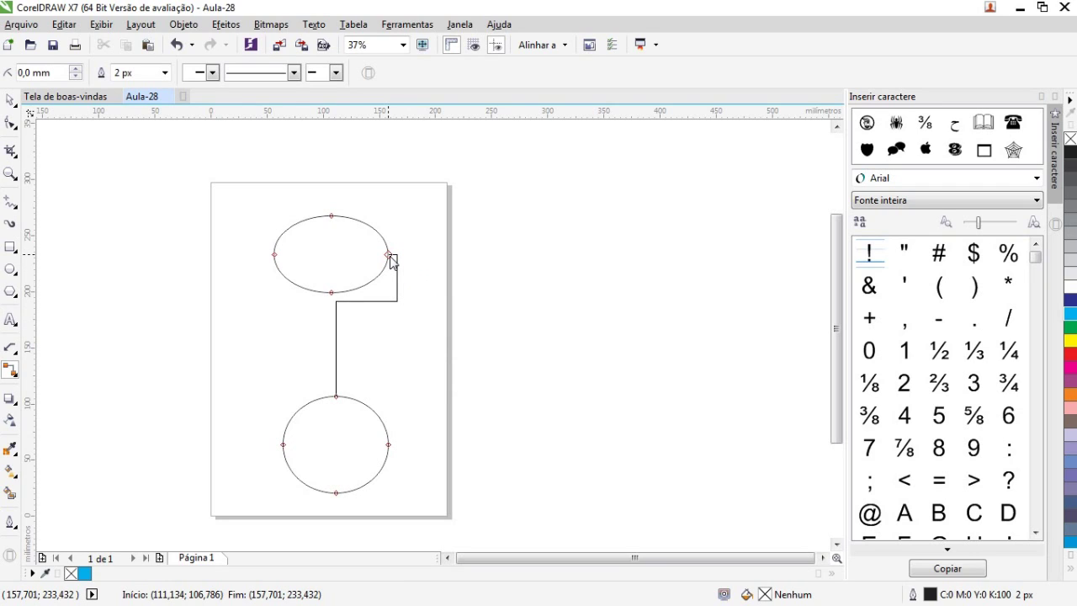
{"action": "left_click_drag", "start_coordinate": [383, 257], "coordinate": [277, 262]}
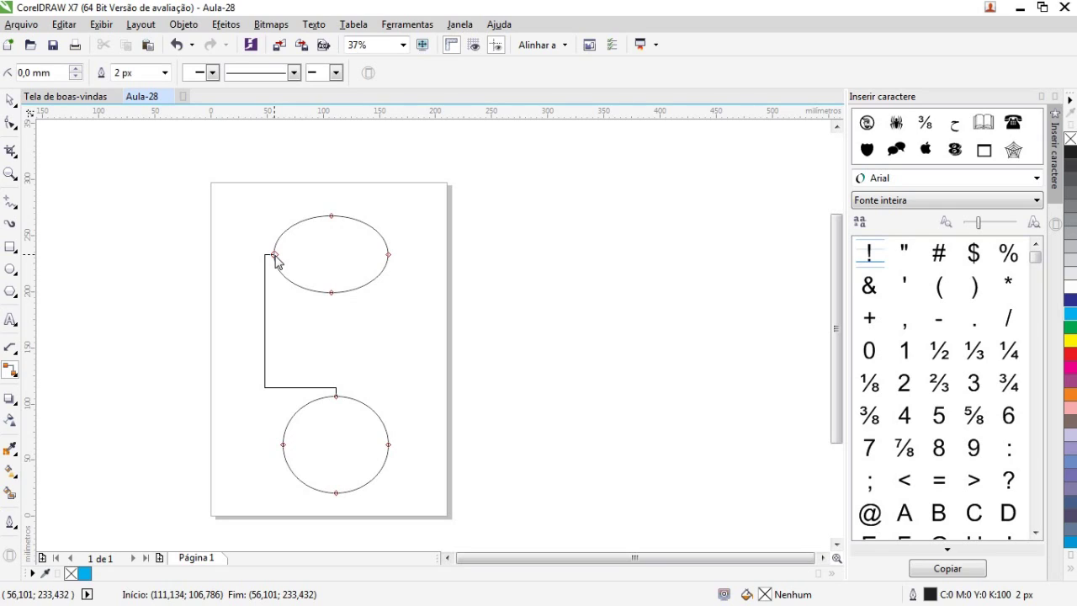
{"action": "left_click_drag", "start_coordinate": [277, 262], "coordinate": [332, 297]}
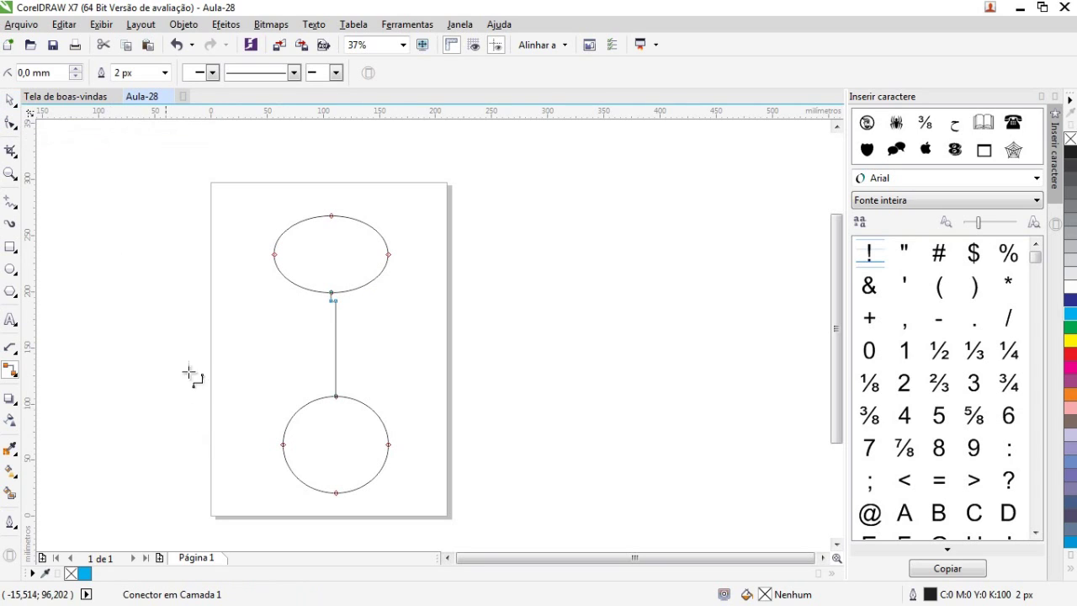
Step: Move the circle and the ellipse around the page in turn to test how the right-angle connector reroutes
{"action": "left_click", "coordinate": [10, 99]}
{"action": "left_click", "coordinate": [353, 492]}
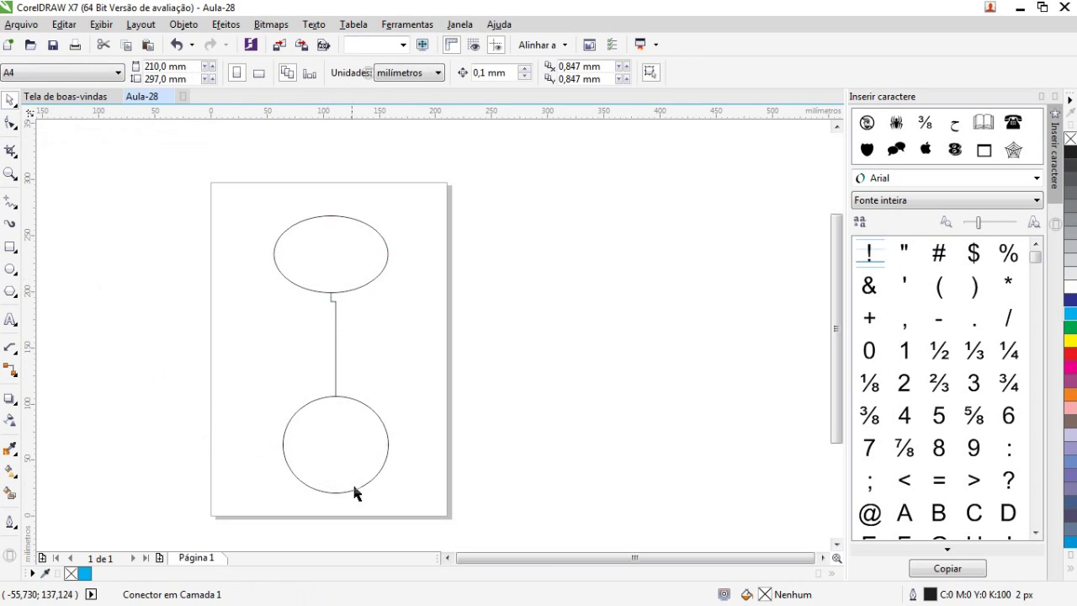
{"action": "left_click_drag", "start_coordinate": [349, 459], "coordinate": [468, 424]}
{"action": "left_click_drag", "start_coordinate": [353, 262], "coordinate": [279, 452]}
{"action": "left_click_drag", "start_coordinate": [483, 421], "coordinate": [311, 250]}
{"action": "left_click_drag", "start_coordinate": [294, 294], "coordinate": [251, 327]}
{"action": "left_click_drag", "start_coordinate": [263, 324], "coordinate": [250, 352]}
{"action": "left_click_drag", "start_coordinate": [250, 413], "coordinate": [395, 202]}
Step: Swap the two shapes, placing the circle in the page's upper part and the ellipse in its lower part
{"action": "left_click", "coordinate": [269, 349]}
{"action": "left_click_drag", "start_coordinate": [269, 350], "coordinate": [392, 477]}
{"action": "left_click", "coordinate": [408, 212]}
{"action": "left_click_drag", "start_coordinate": [408, 212], "coordinate": [221, 452]}
{"action": "left_click_drag", "start_coordinate": [356, 457], "coordinate": [344, 225]}
{"action": "left_click_drag", "start_coordinate": [256, 442], "coordinate": [325, 444]}
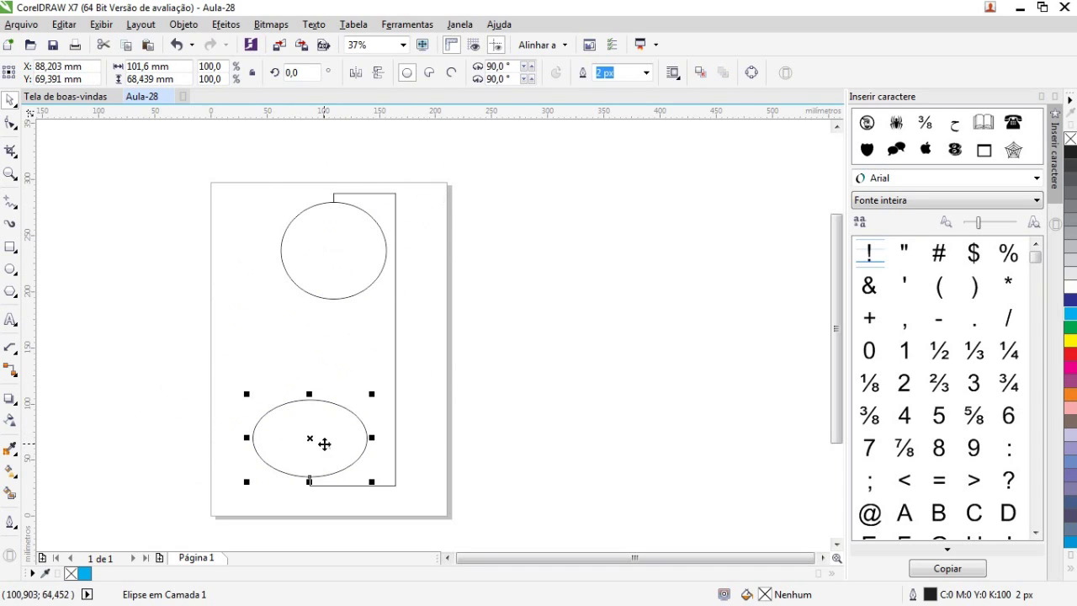
{"action": "left_click", "coordinate": [543, 366]}
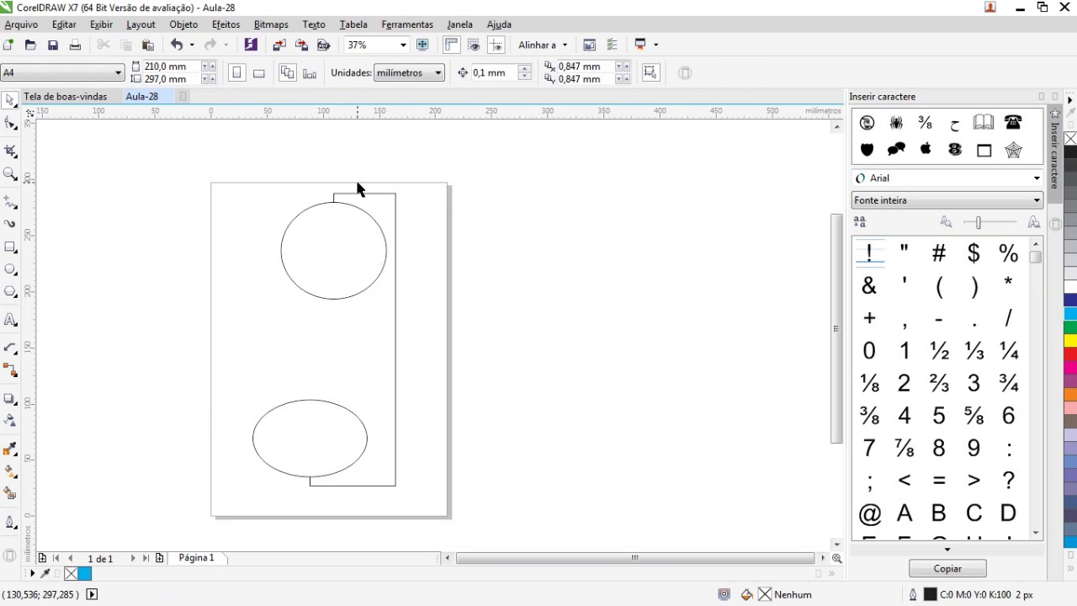
Step: Reposition both shapes so the ellipse sits at the page's left edge, diagonally above the circle in the lower part
{"action": "left_click_drag", "start_coordinate": [329, 291], "coordinate": [286, 366]}
{"action": "left_click_drag", "start_coordinate": [326, 455], "coordinate": [391, 365]}
{"action": "left_click", "coordinate": [402, 387]}
{"action": "left_click", "coordinate": [399, 352]}
{"action": "left_click", "coordinate": [382, 471]}
{"action": "left_click", "coordinate": [370, 346]}
{"action": "left_click_drag", "start_coordinate": [370, 346], "coordinate": [429, 211]}
{"action": "left_click_drag", "start_coordinate": [308, 363], "coordinate": [341, 485]}
{"action": "left_click_drag", "start_coordinate": [395, 222], "coordinate": [281, 384]}
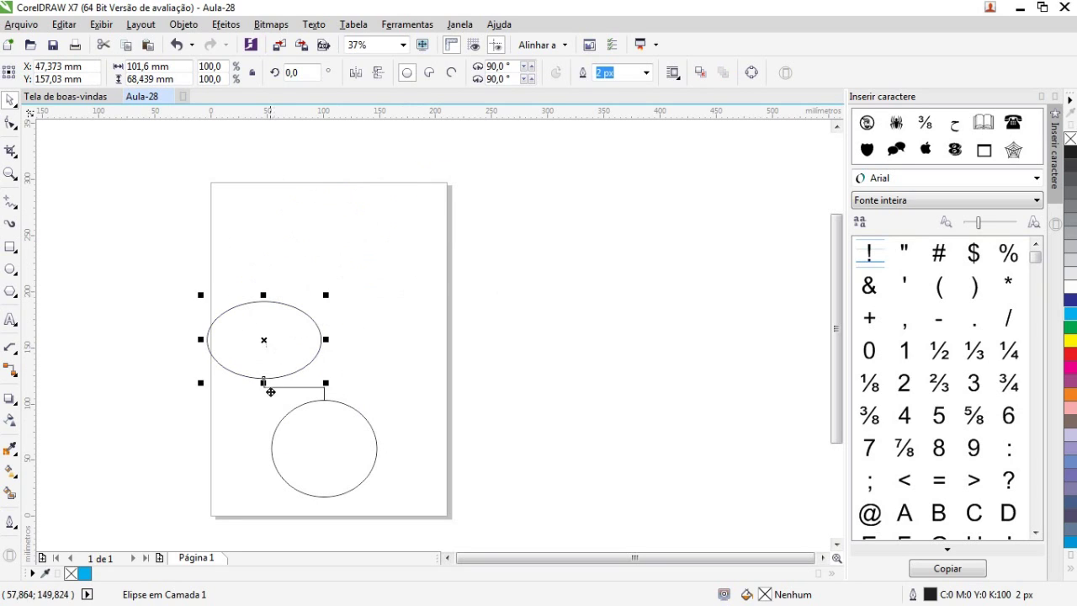
{"action": "key", "text": "Escape"}
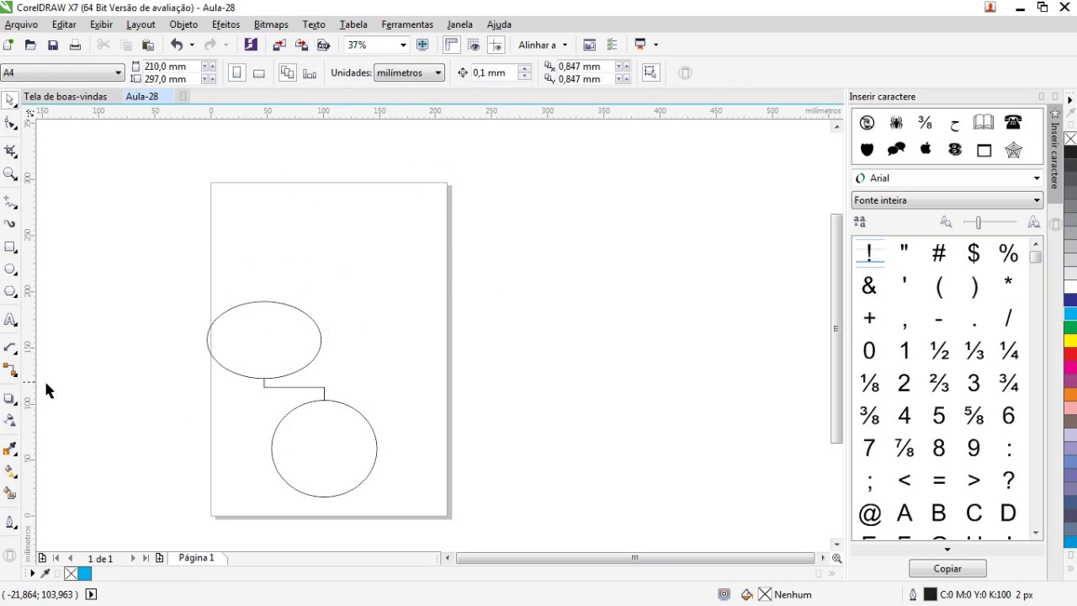
Step: Draw a rounded right-angle connector from the circle's right anchor to the ellipse's right anchor and inspect its corners
{"action": "left_click", "coordinate": [16, 377]}
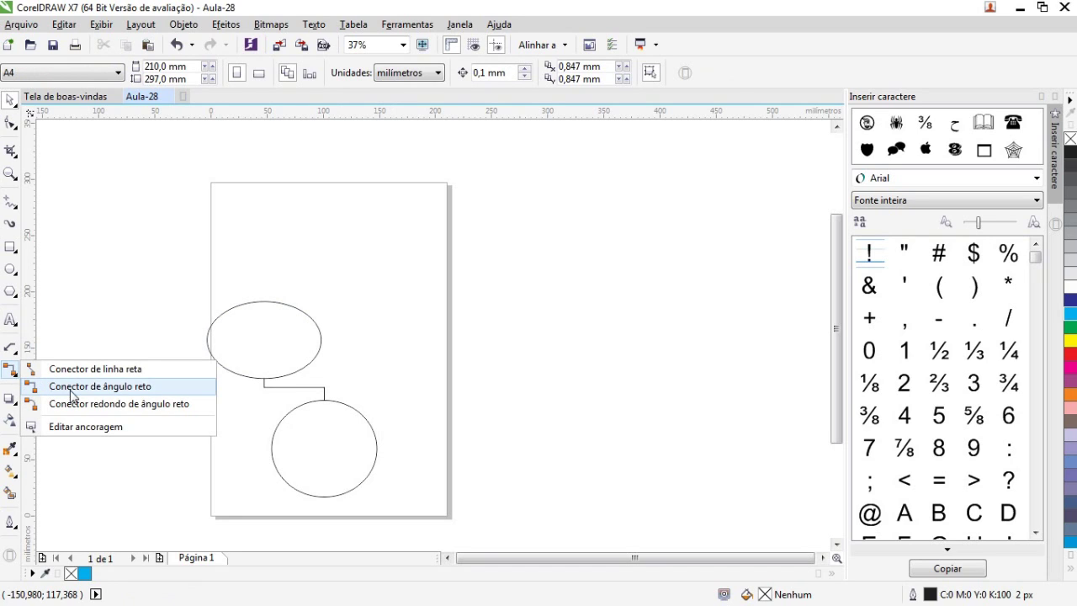
{"action": "left_click", "coordinate": [71, 406]}
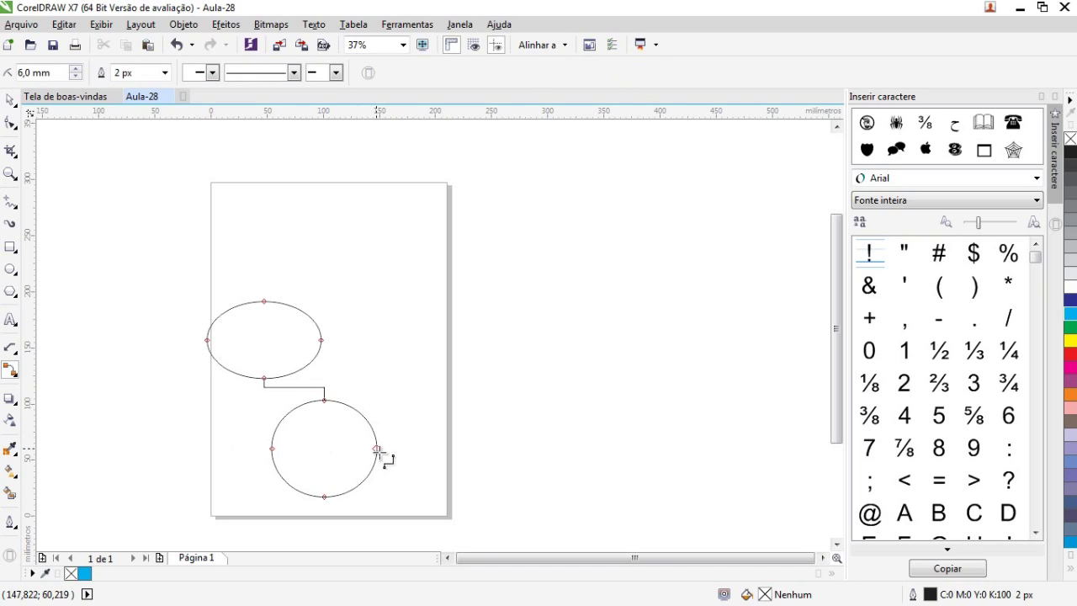
{"action": "mouse_move", "coordinate": [377, 448]}
{"action": "left_mouse_down"}
{"action": "mouse_move", "coordinate": [361, 334]}
{"action": "mouse_move", "coordinate": [321, 340]}
{"action": "left_mouse_up"}
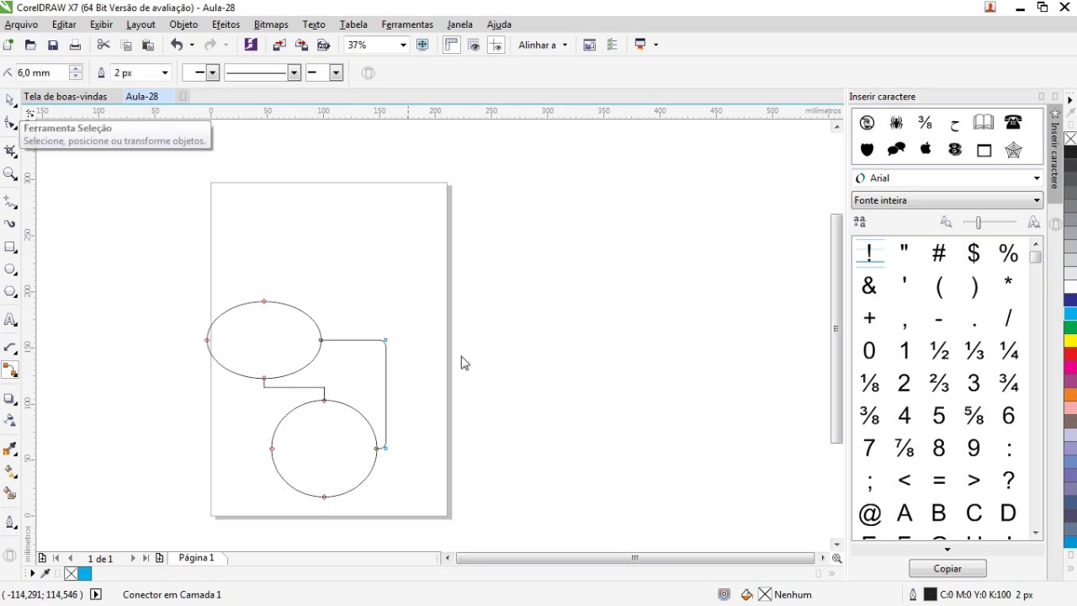
{"action": "left_click", "coordinate": [9, 100]}
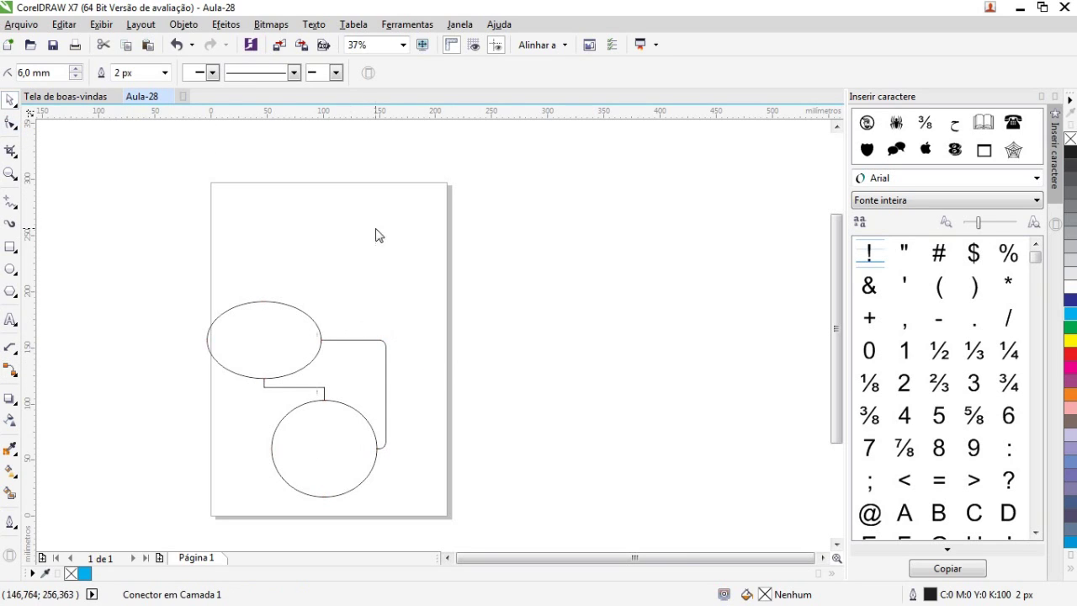
{"action": "left_click", "coordinate": [376, 229]}
{"action": "scroll", "coordinate": [387, 323], "scroll_direction": "up", "scroll_amount": 2}
{"action": "scroll", "coordinate": [387, 406], "scroll_direction": "down", "scroll_amount": 2}
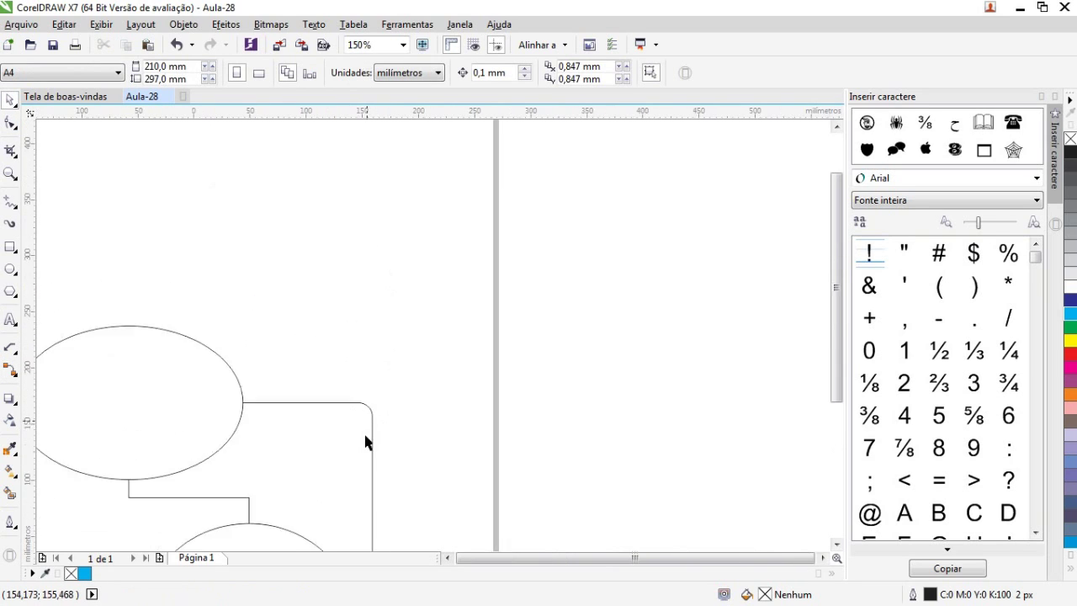
{"action": "scroll", "coordinate": [369, 497], "scroll_direction": "up", "scroll_amount": 2}
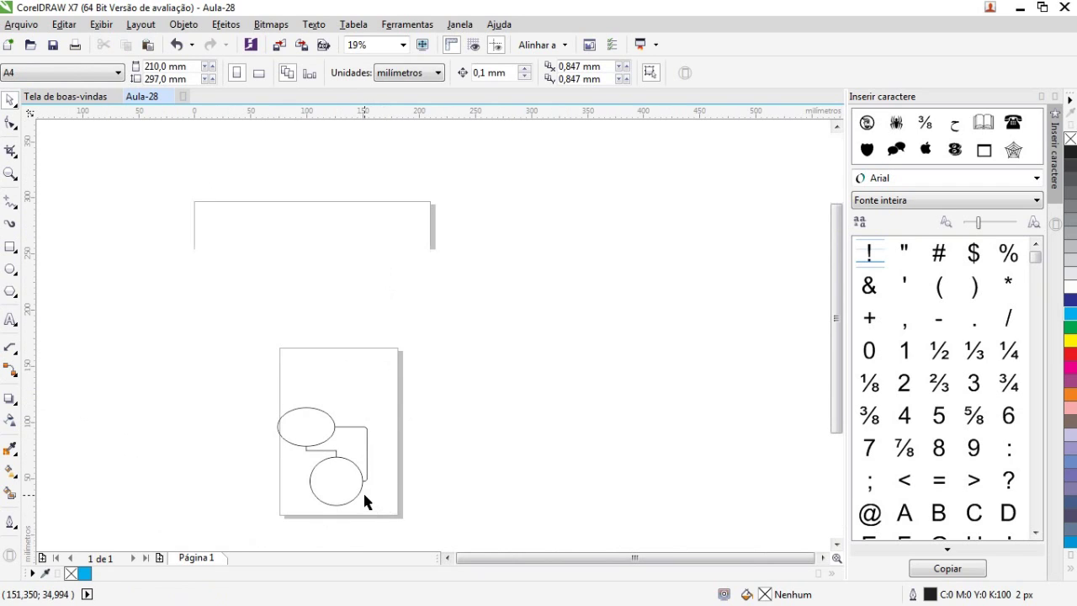
Step: Move the ellipse up and inward so it sits above the circle, and compare the square and rounded connectors up close
{"action": "left_click", "coordinate": [16, 379]}
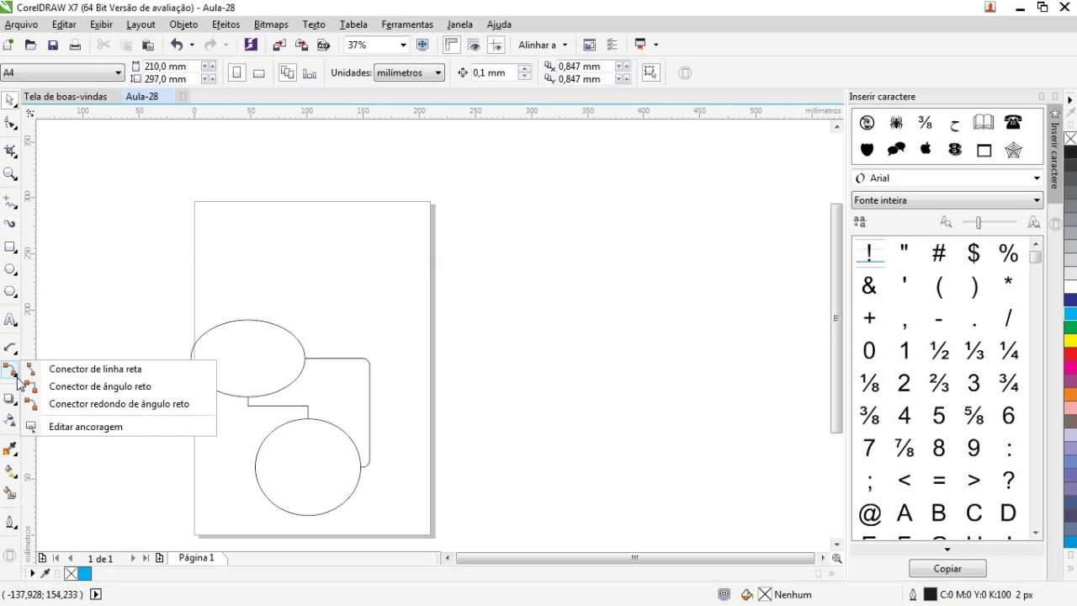
{"action": "left_click", "coordinate": [18, 378]}
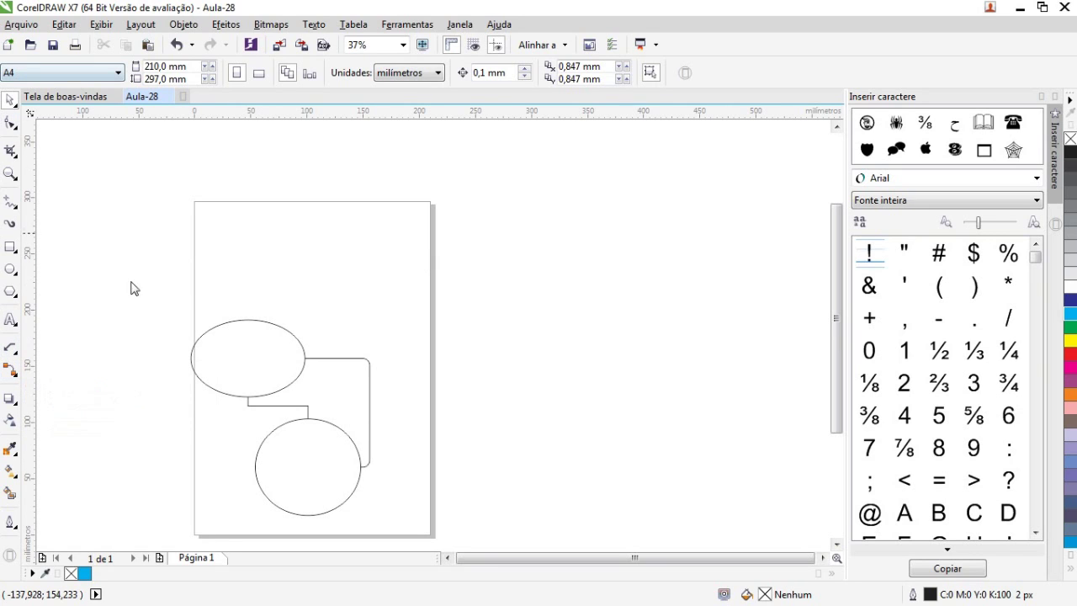
{"action": "left_click", "coordinate": [269, 368]}
{"action": "left_click_drag", "start_coordinate": [270, 368], "coordinate": [332, 291]}
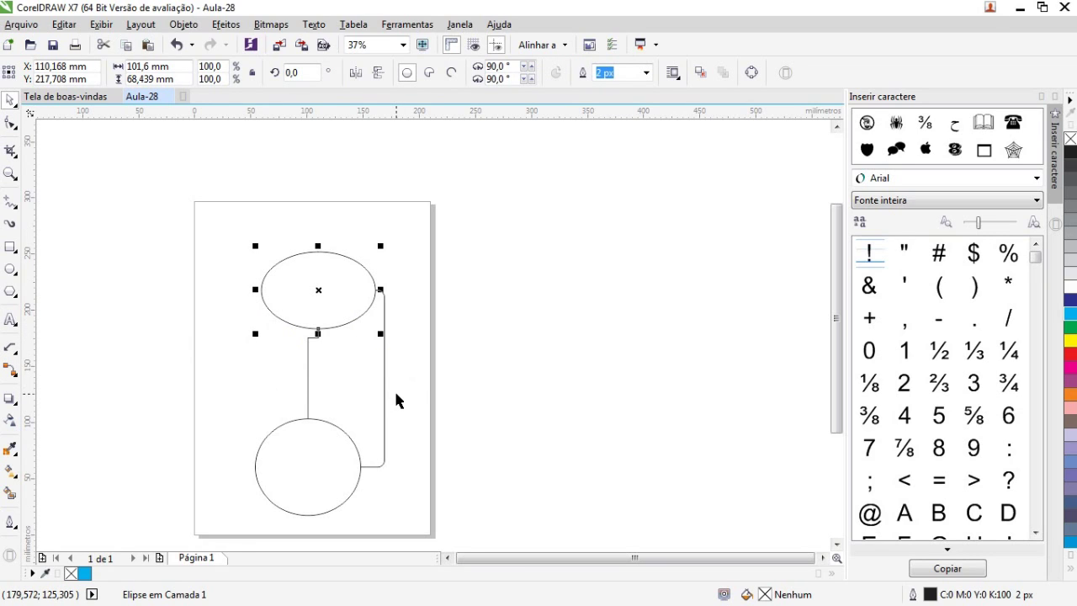
{"action": "scroll", "coordinate": [367, 329], "scroll_direction": "up", "scroll_amount": 4}
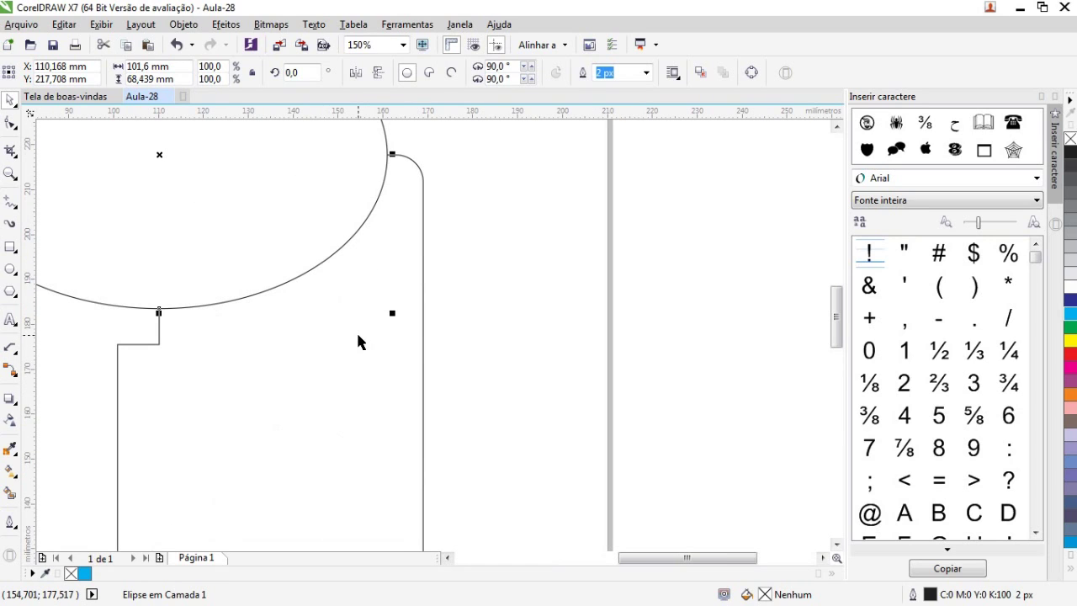
{"action": "scroll", "coordinate": [356, 336], "scroll_direction": "down", "scroll_amount": 4}
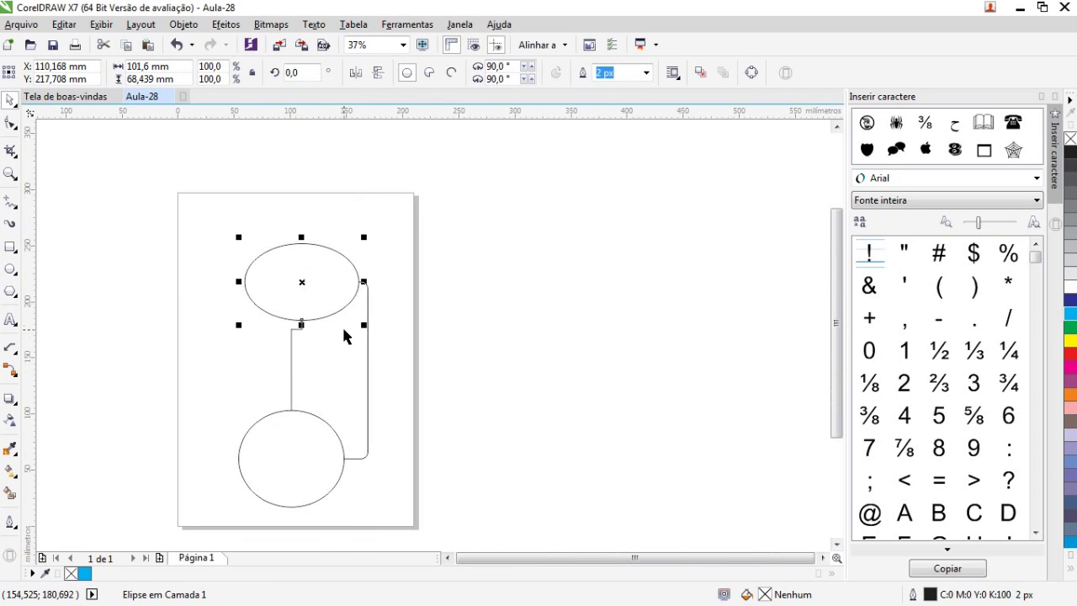
{"action": "left_click", "coordinate": [441, 432]}
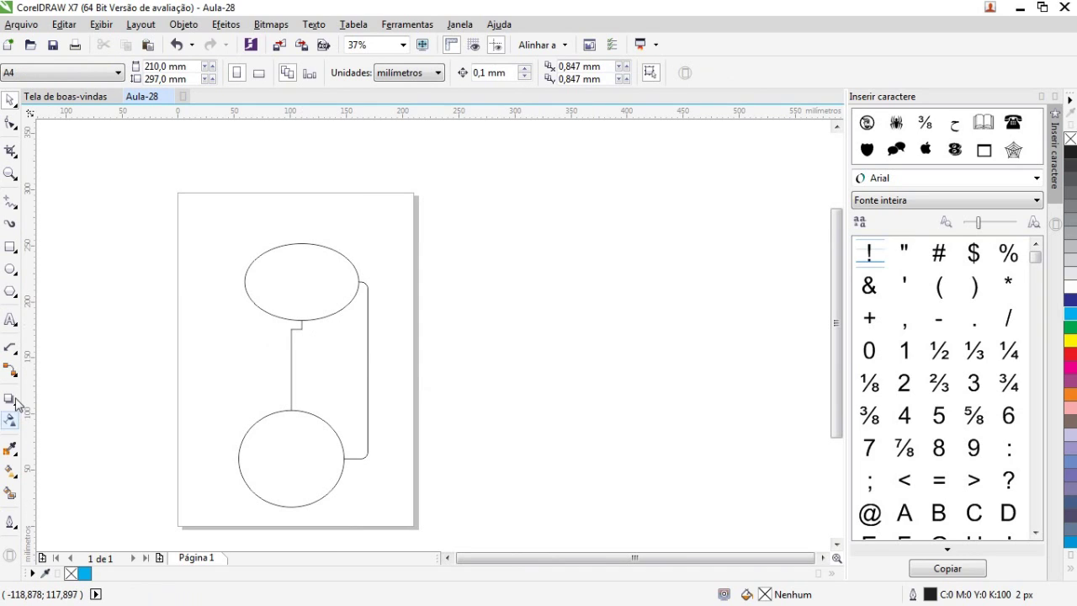
Step: With the Edit Anchor tool, select the ellipse's bottom anchor point and the one on its right side
{"action": "left_click", "coordinate": [12, 370]}
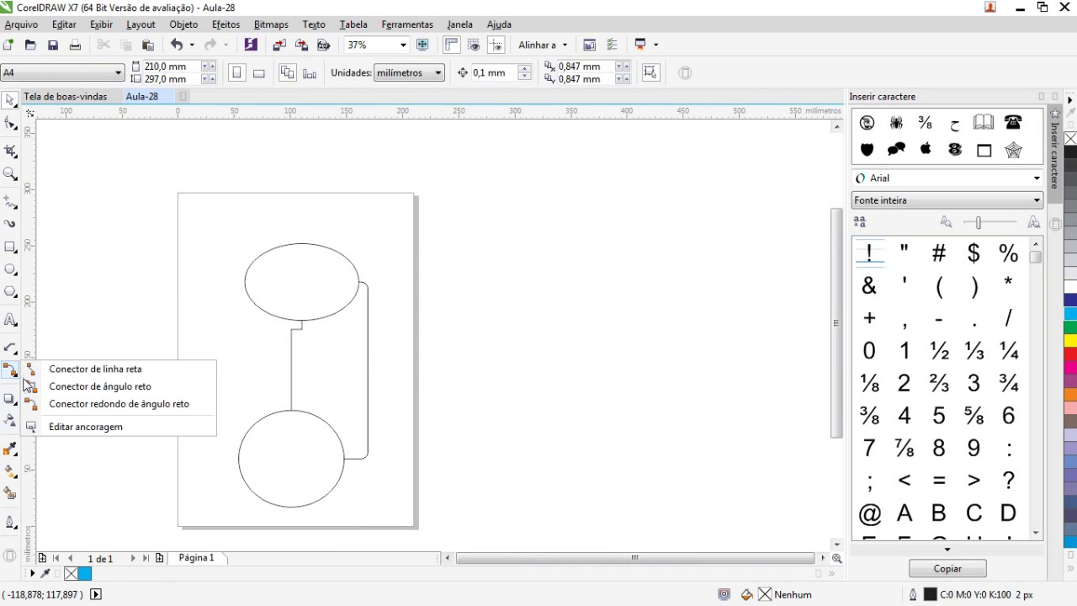
{"action": "left_click", "coordinate": [87, 423]}
{"action": "scroll", "coordinate": [217, 402], "scroll_direction": "up", "scroll_amount": 2}
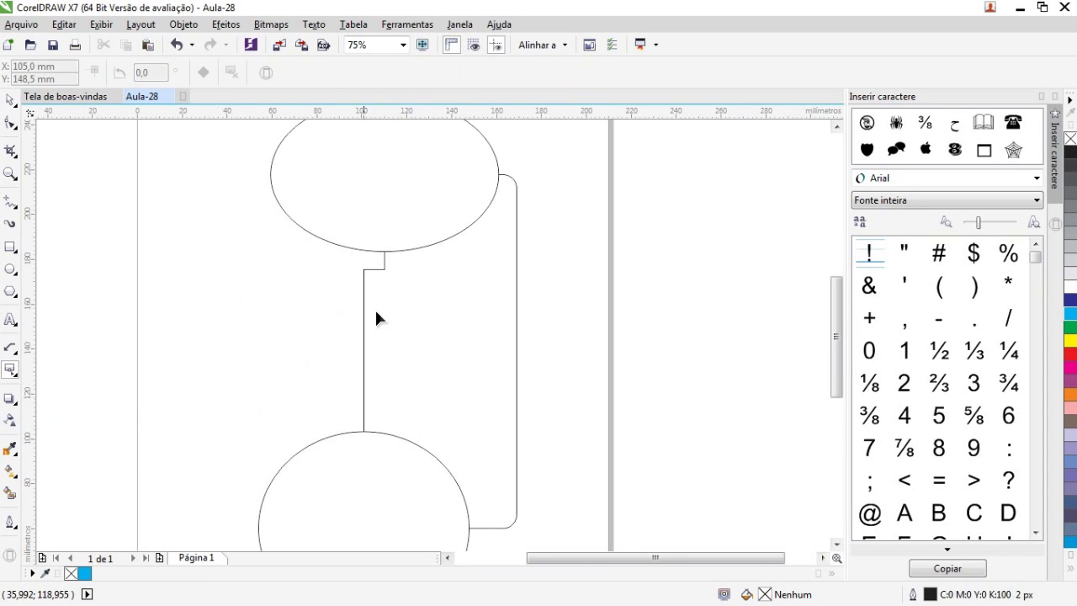
{"action": "left_click", "coordinate": [383, 264]}
{"action": "left_click", "coordinate": [384, 249]}
{"action": "left_click", "coordinate": [383, 257]}
{"action": "left_click", "coordinate": [390, 251]}
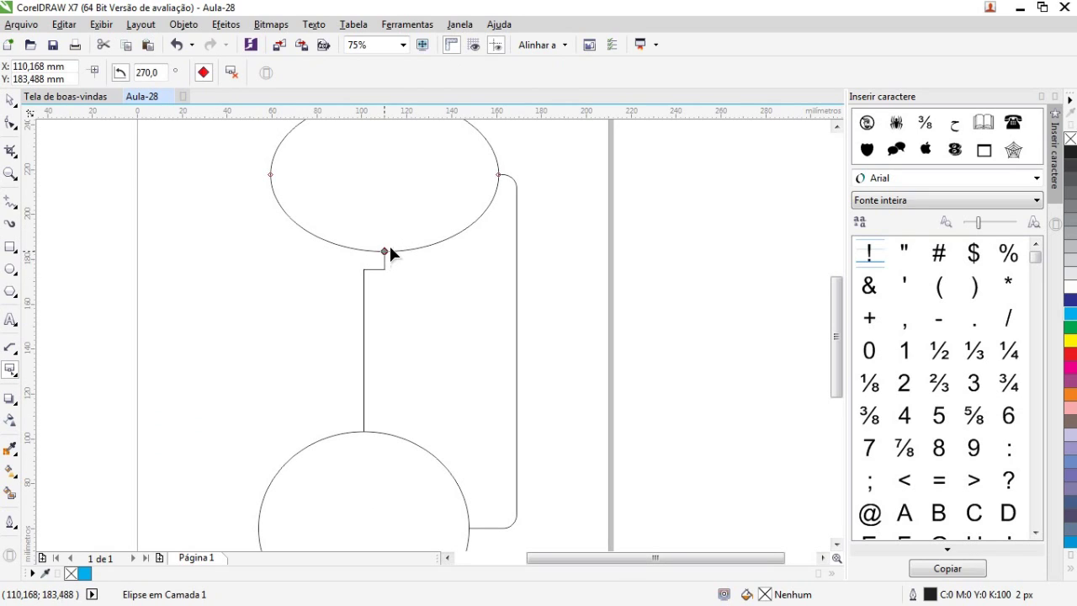
{"action": "scroll", "coordinate": [390, 250], "scroll_direction": "down", "scroll_amount": 2}
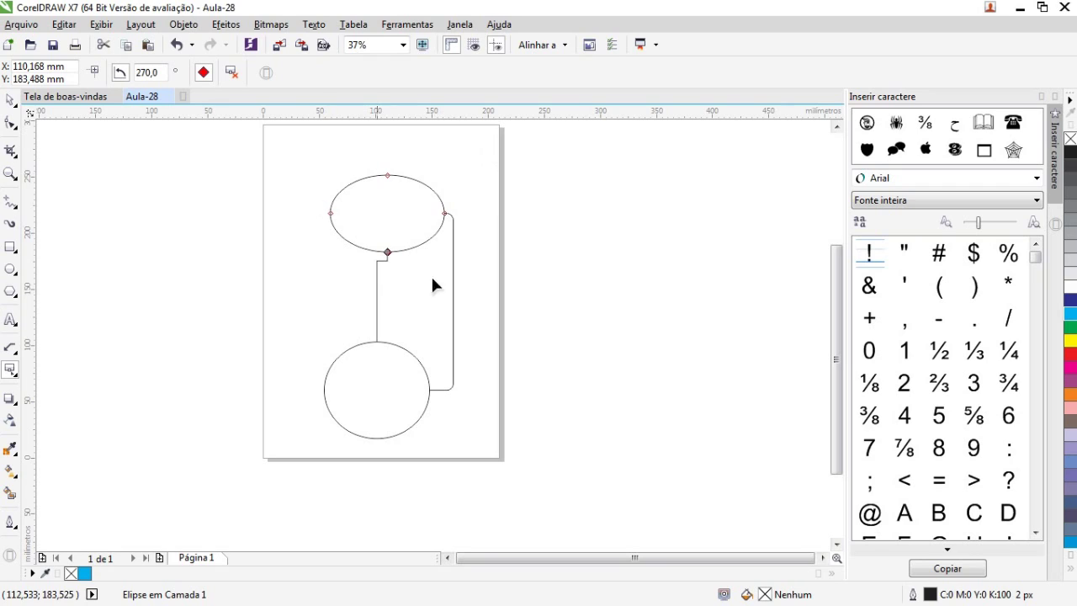
{"action": "left_click", "coordinate": [444, 213]}
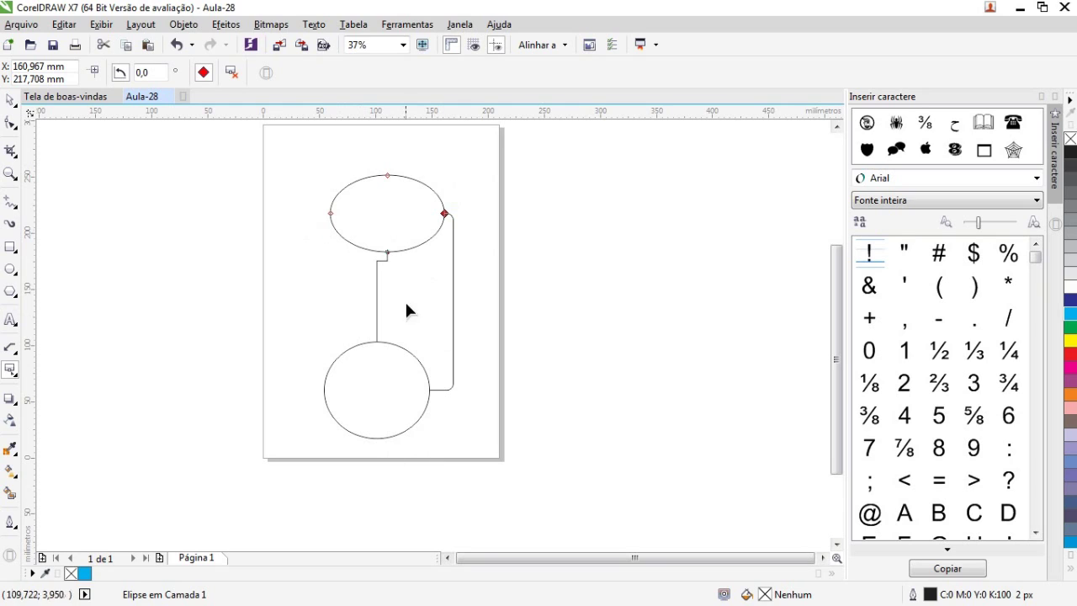
Step: Try to shift the anchor at the ellipse's bottom sideways, and select the right-angle connector for anchor editing
{"action": "scroll", "coordinate": [386, 222], "scroll_direction": "up", "scroll_amount": 2}
{"action": "left_click_drag", "start_coordinate": [389, 278], "coordinate": [322, 263]}
{"action": "left_click", "coordinate": [384, 330]}
{"action": "left_click", "coordinate": [366, 363]}
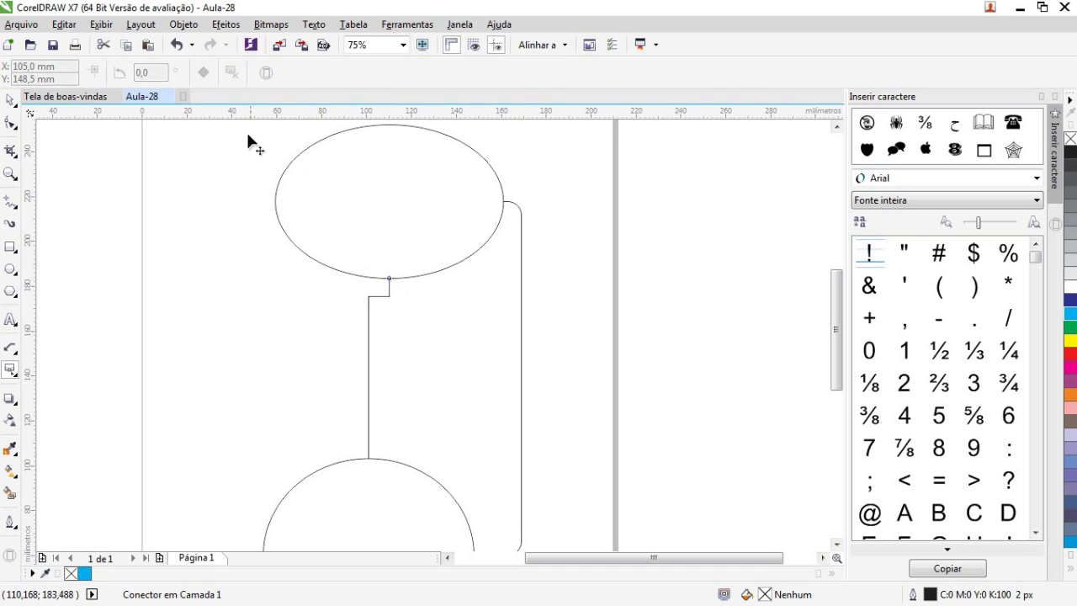
Step: Toggle the automatic anchor setting on the right-angle connector's upper anchor point and pull that point straight down below the ellipse
{"action": "left_click", "coordinate": [389, 277]}
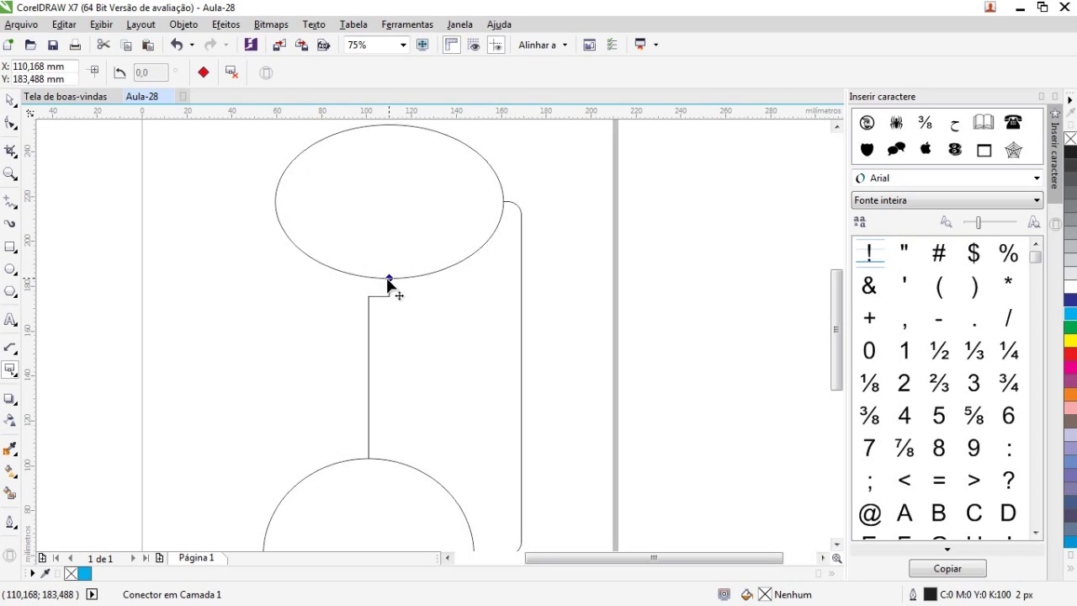
{"action": "left_click", "coordinate": [203, 80]}
{"action": "left_click_drag", "start_coordinate": [389, 279], "coordinate": [388, 317]}
{"action": "left_click", "coordinate": [389, 296]}
{"action": "scroll", "coordinate": [390, 288], "scroll_direction": "up", "scroll_amount": 4}
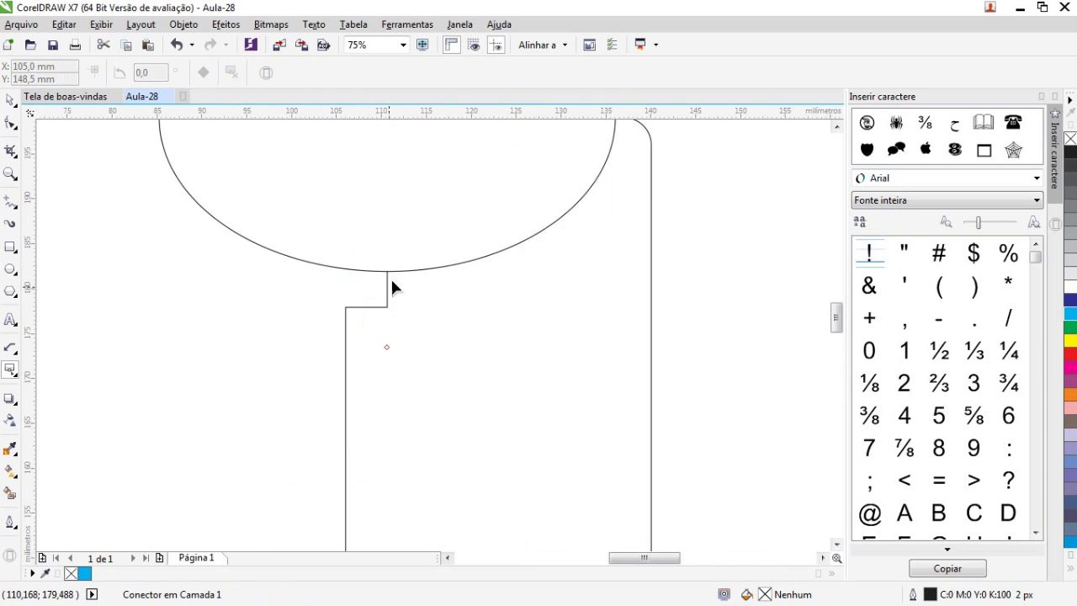
Step: Try to edit the rounded connector's anchor point where it meets the circle's right side
{"action": "scroll", "coordinate": [358, 202], "scroll_direction": "down", "scroll_amount": 4}
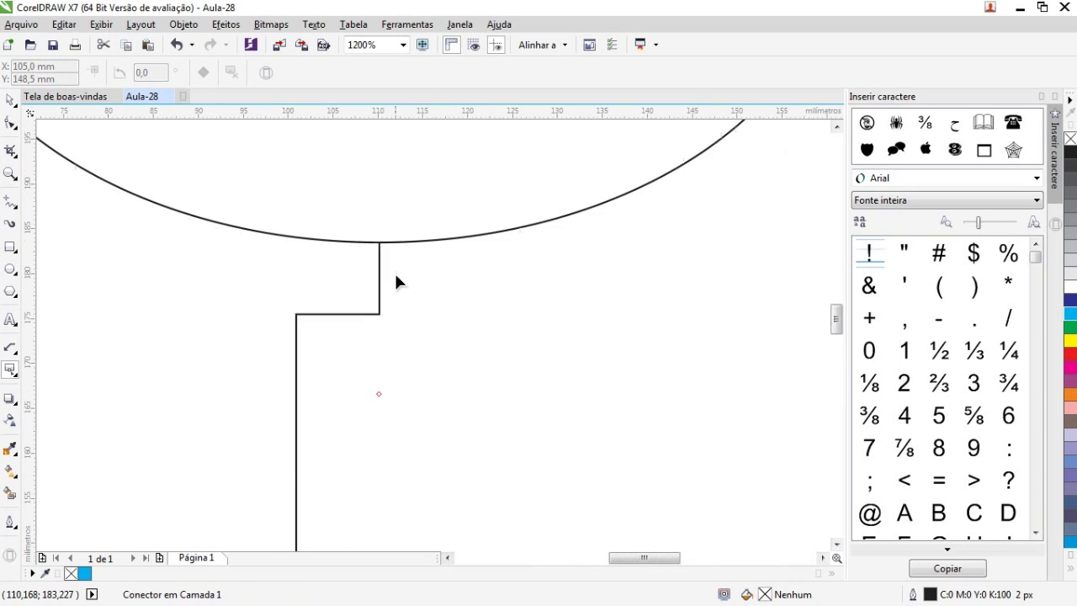
{"action": "scroll", "coordinate": [564, 413], "scroll_direction": "up", "scroll_amount": 2}
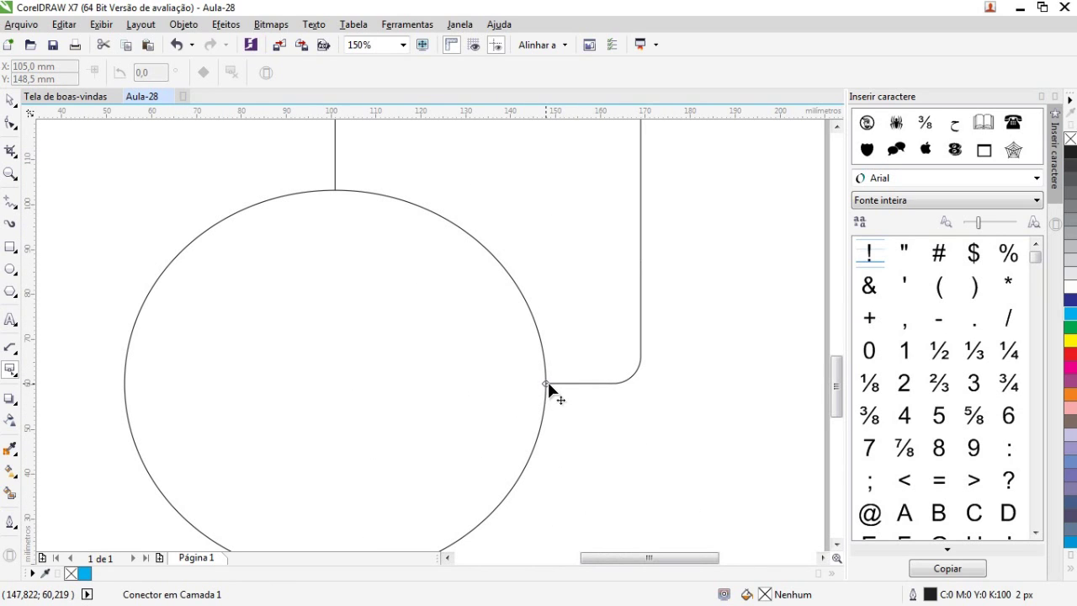
{"action": "double_click", "coordinate": [547, 383]}
{"action": "left_click", "coordinate": [11, 100]}
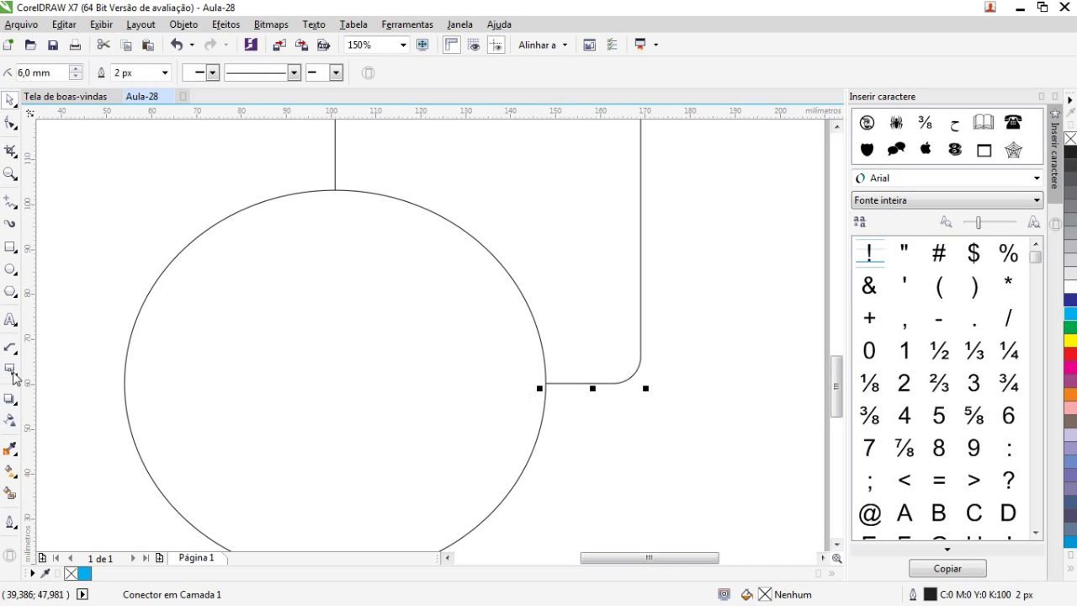
{"action": "left_click", "coordinate": [164, 395]}
{"action": "scroll", "coordinate": [425, 395], "scroll_direction": "down", "scroll_amount": 1}
{"action": "left_click", "coordinate": [13, 101]}
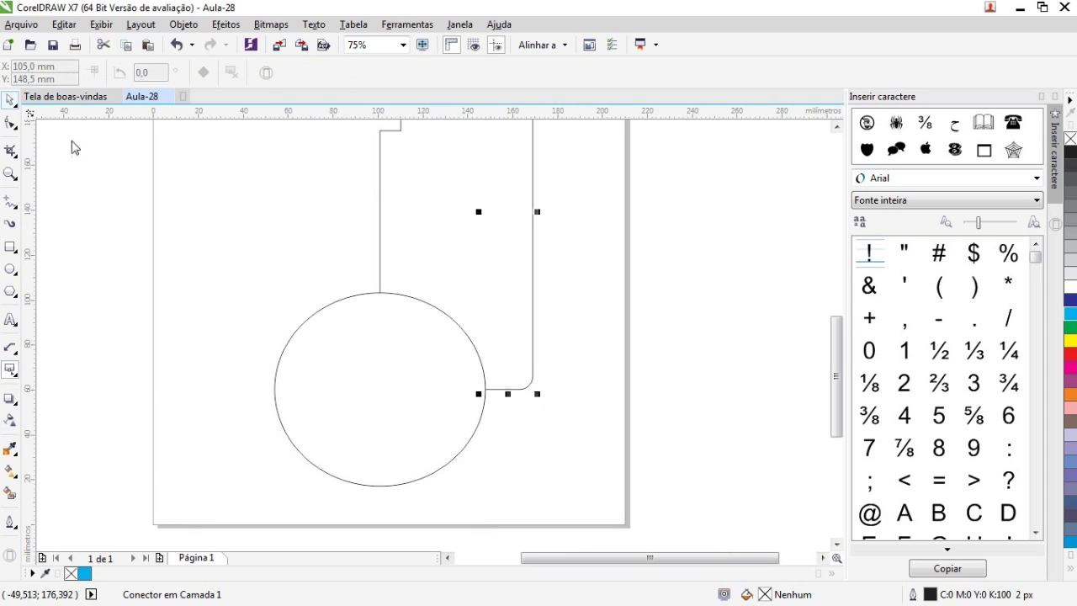
Step: Using the Edit Anchor tool on the circle, pull its top anchor point off the outline to about X 61.6, Y 125.6 mm
{"action": "left_click", "coordinate": [334, 308]}
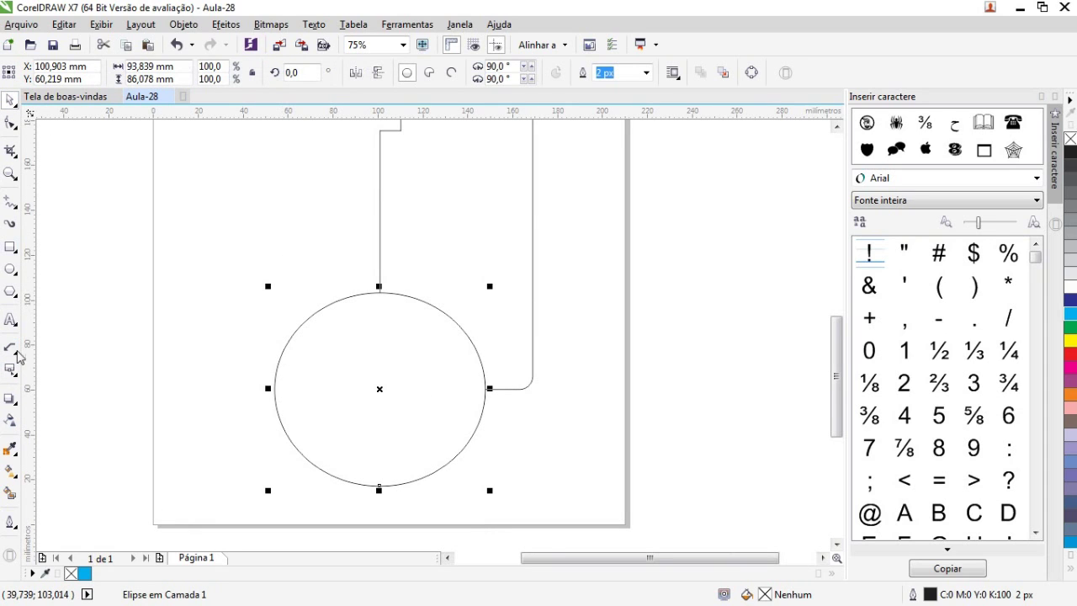
{"action": "left_click", "coordinate": [12, 370]}
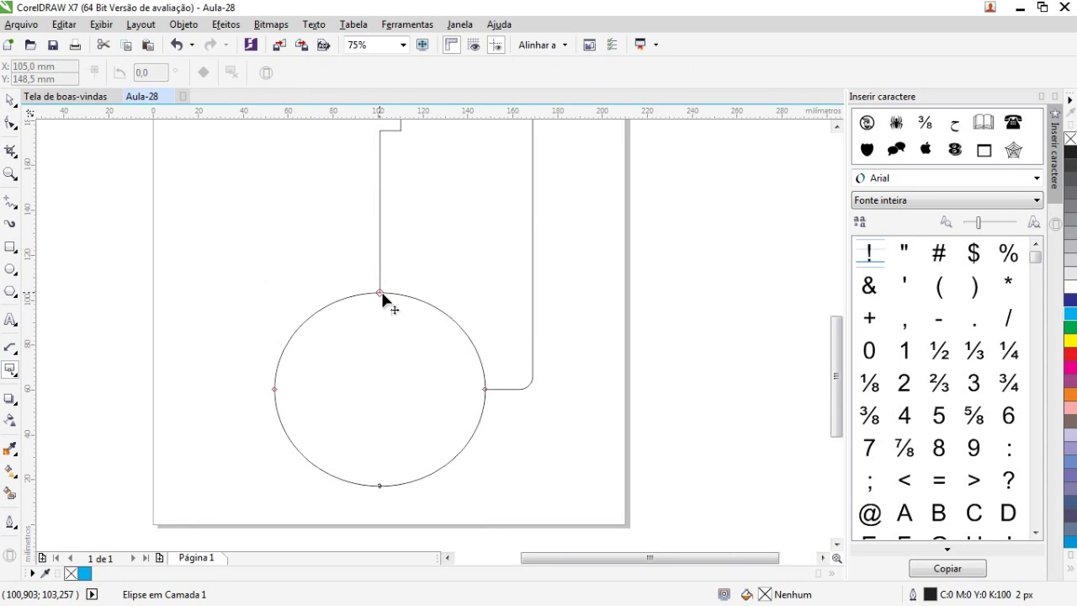
{"action": "left_click_drag", "start_coordinate": [379, 292], "coordinate": [292, 242]}
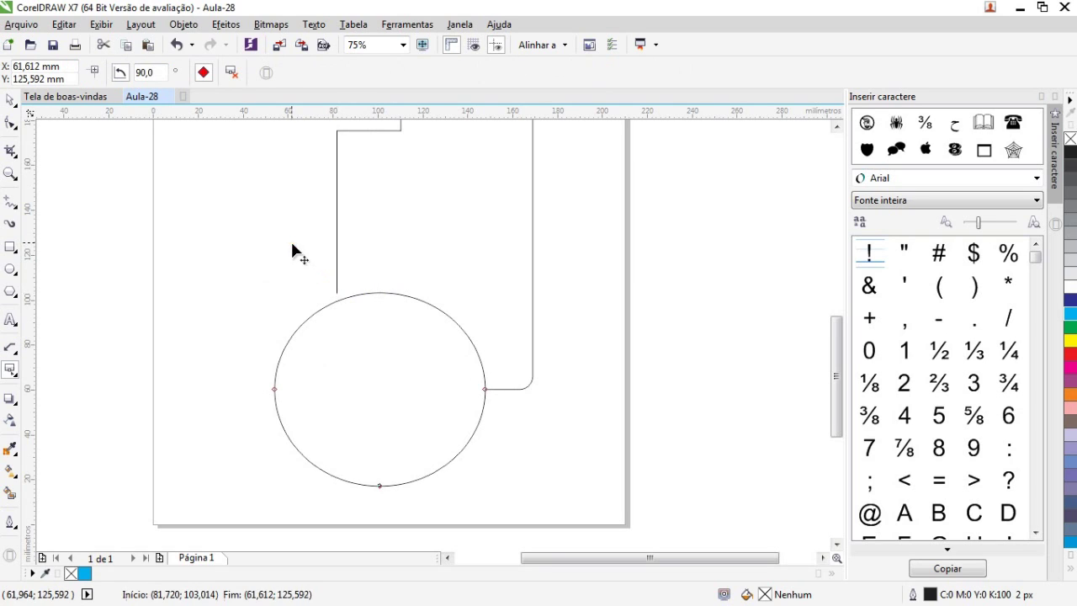
{"action": "scroll", "coordinate": [318, 240], "scroll_direction": "down", "scroll_amount": 2}
{"action": "scroll", "coordinate": [291, 221], "scroll_direction": "up", "scroll_amount": 1}
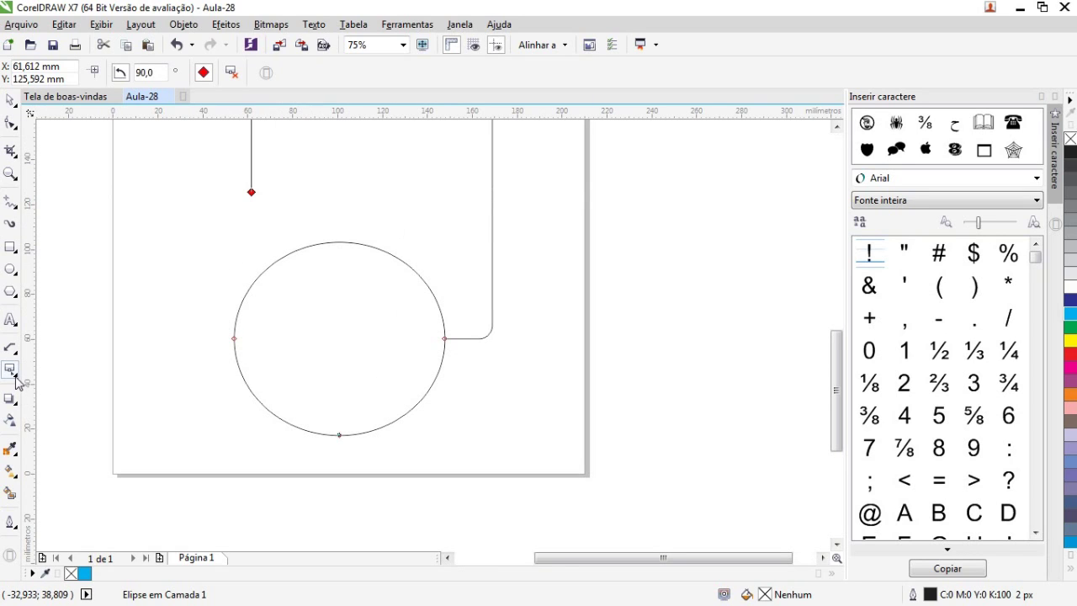
Step: Bring the detached anchor point back onto the circle's outline and slide it to the left side, about X 56.2, Y 73.4 mm
{"action": "left_click_drag", "start_coordinate": [251, 193], "coordinate": [308, 247]}
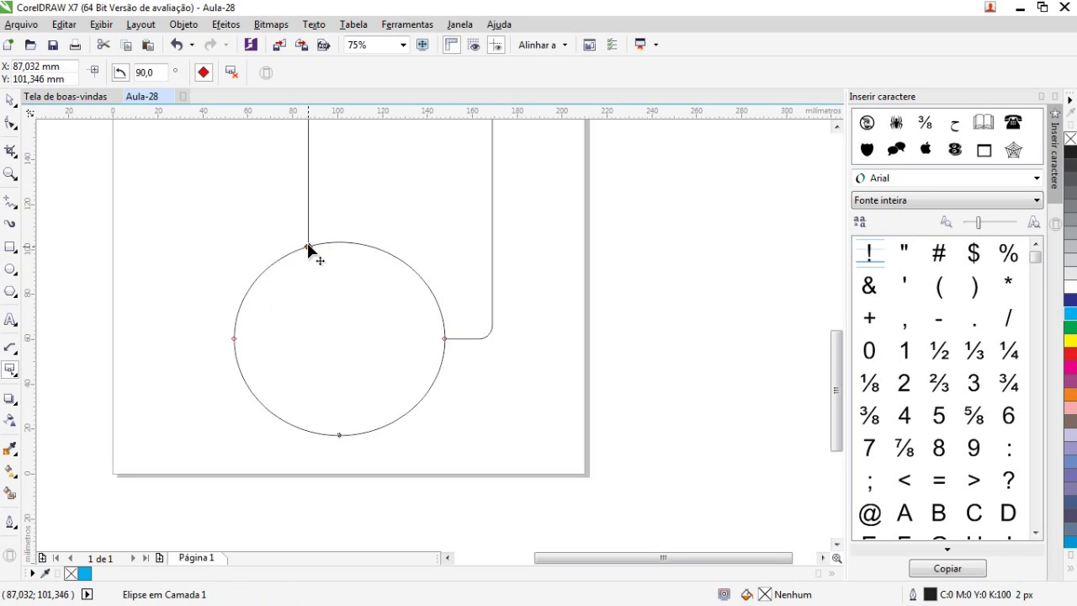
{"action": "left_click_drag", "start_coordinate": [262, 294], "coordinate": [240, 309]}
{"action": "scroll", "coordinate": [271, 223], "scroll_direction": "down", "scroll_amount": 4}
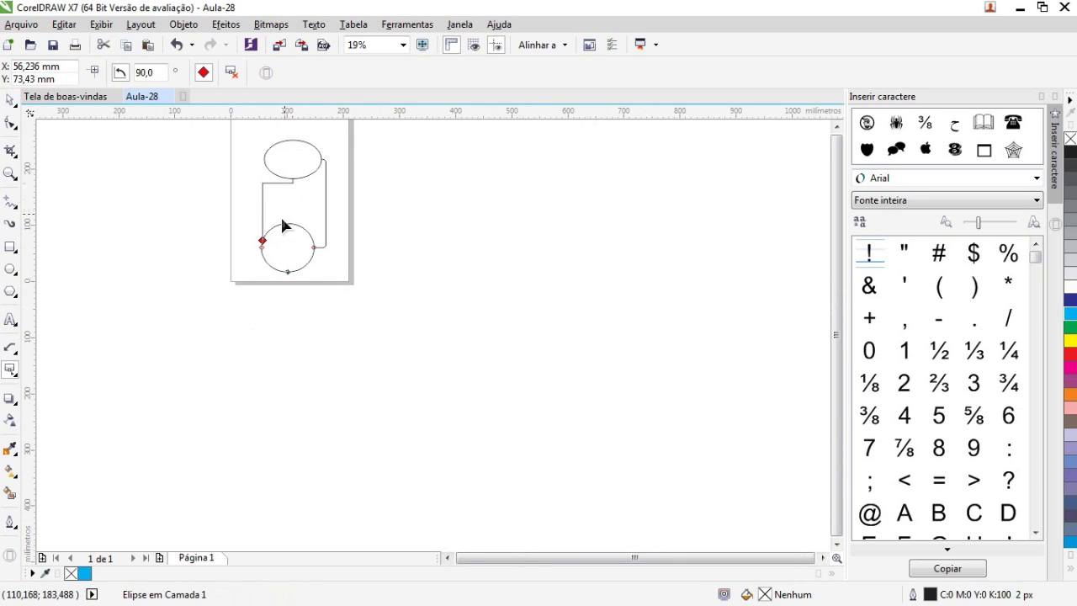
{"action": "scroll", "coordinate": [263, 243], "scroll_direction": "up", "scroll_amount": 4}
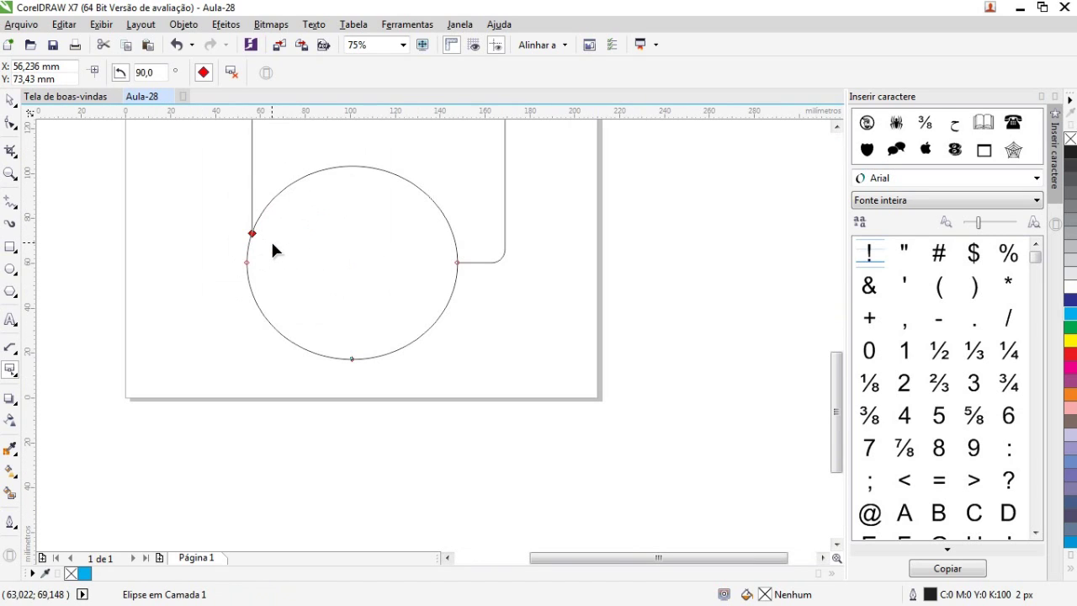
Step: Drag the circle's anchor point across the shape and return it to the top centre at about X 100.9, Y 103.3 mm
{"action": "left_click_drag", "start_coordinate": [252, 233], "coordinate": [412, 337]}
{"action": "left_click_drag", "start_coordinate": [365, 191], "coordinate": [349, 169]}
{"action": "scroll", "coordinate": [518, 244], "scroll_direction": "down", "scroll_amount": 2}
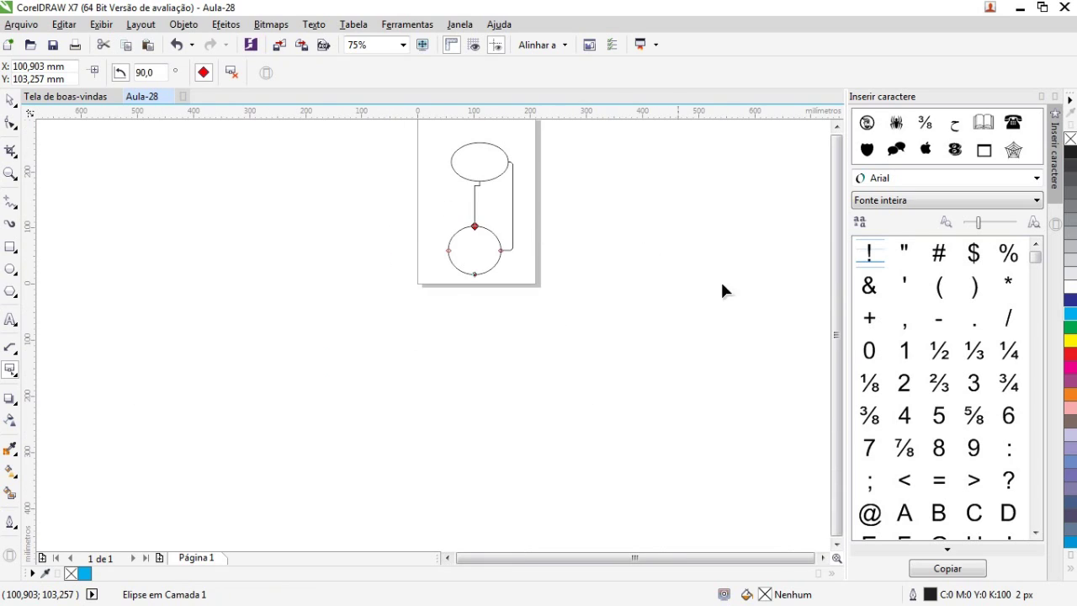
{"action": "scroll", "coordinate": [395, 223], "scroll_direction": "up", "scroll_amount": 2}
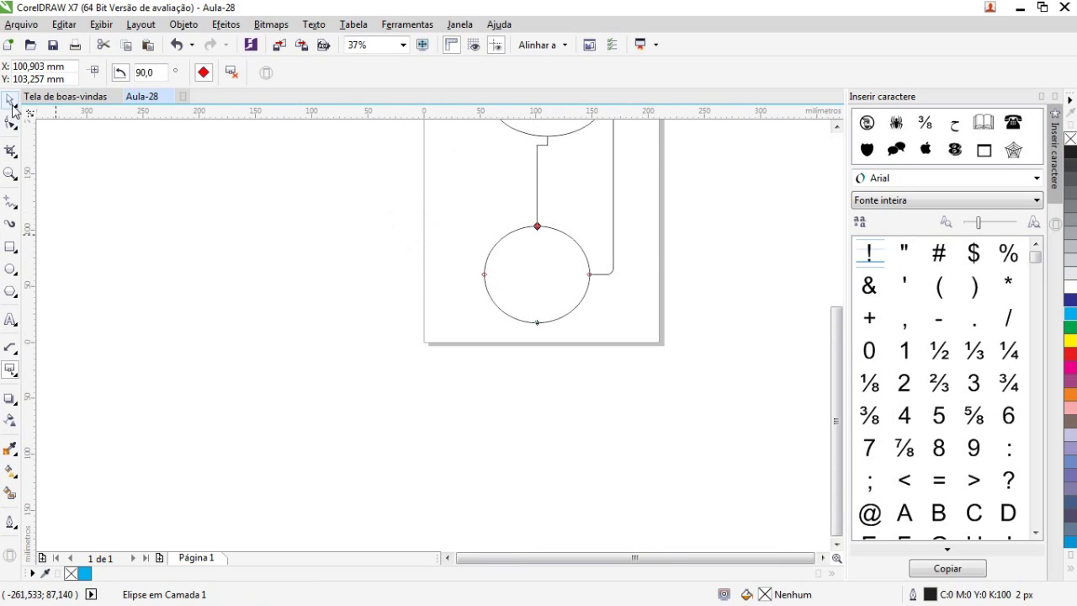
Step: Select the upper ellipse and move its right-side anchor point to the upper-right part of the outline, about X 147.9, Y 240.6 mm
{"action": "left_click", "coordinate": [10, 101]}
{"action": "left_click", "coordinate": [231, 317]}
{"action": "left_click_drag", "start_coordinate": [839, 432], "coordinate": [838, 384]}
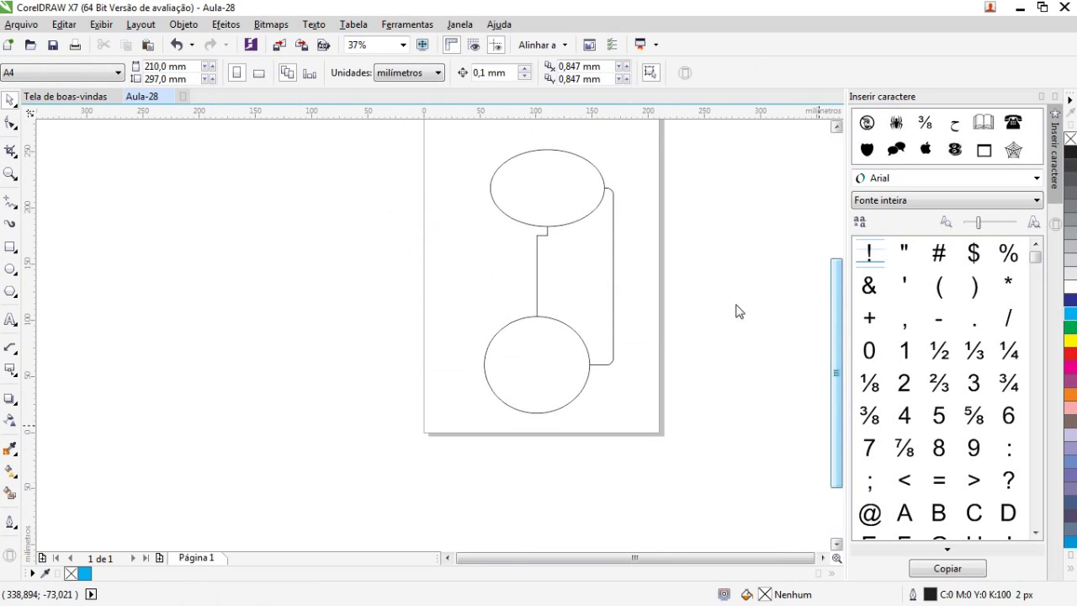
{"action": "left_click", "coordinate": [573, 208]}
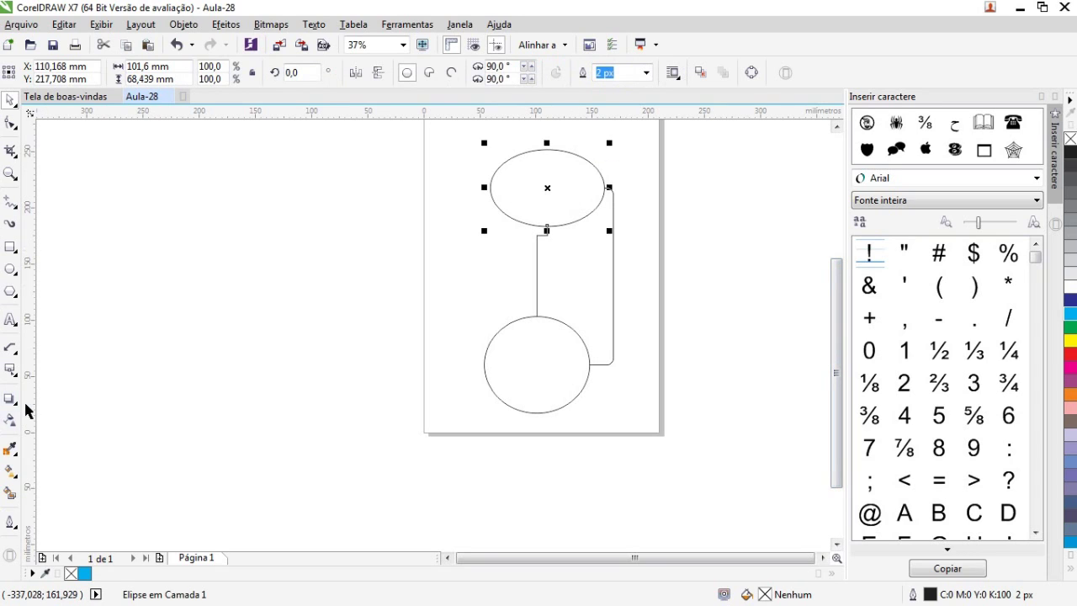
{"action": "left_click", "coordinate": [12, 373]}
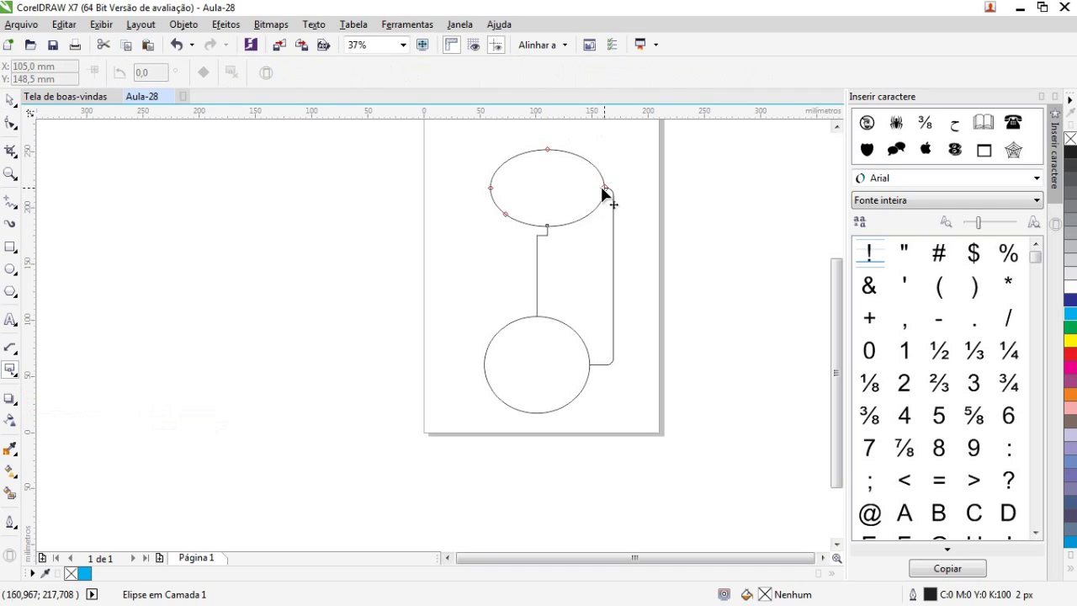
{"action": "left_click_drag", "start_coordinate": [604, 188], "coordinate": [589, 162]}
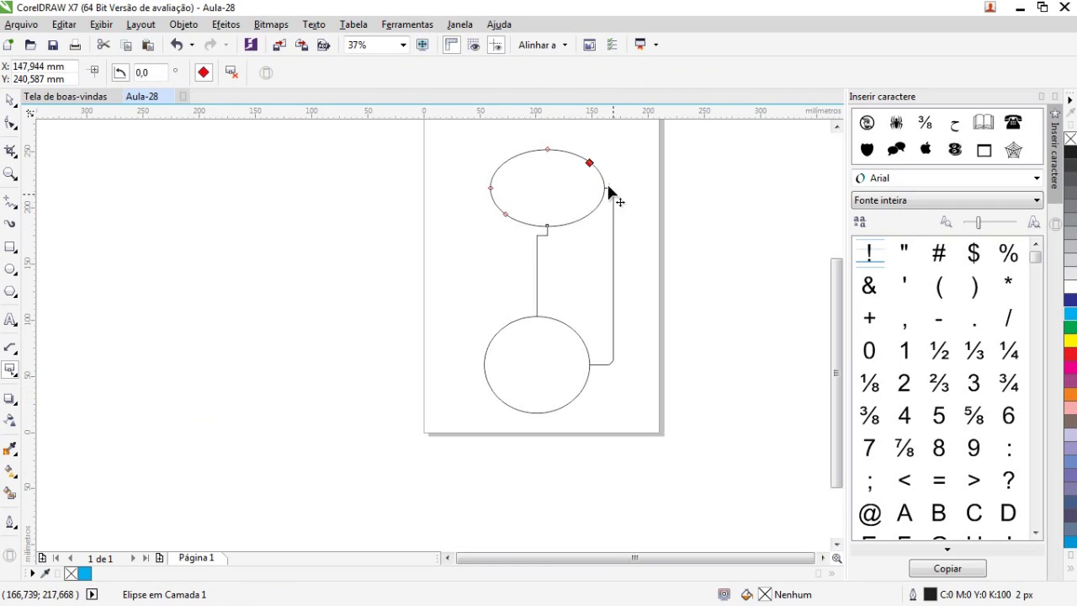
Step: Shift the right-angle connector's loose anchor to about X 87.0, Y 167.6 mm and try to move the anchor at the ellipse's bottom
{"action": "left_click", "coordinate": [547, 233]}
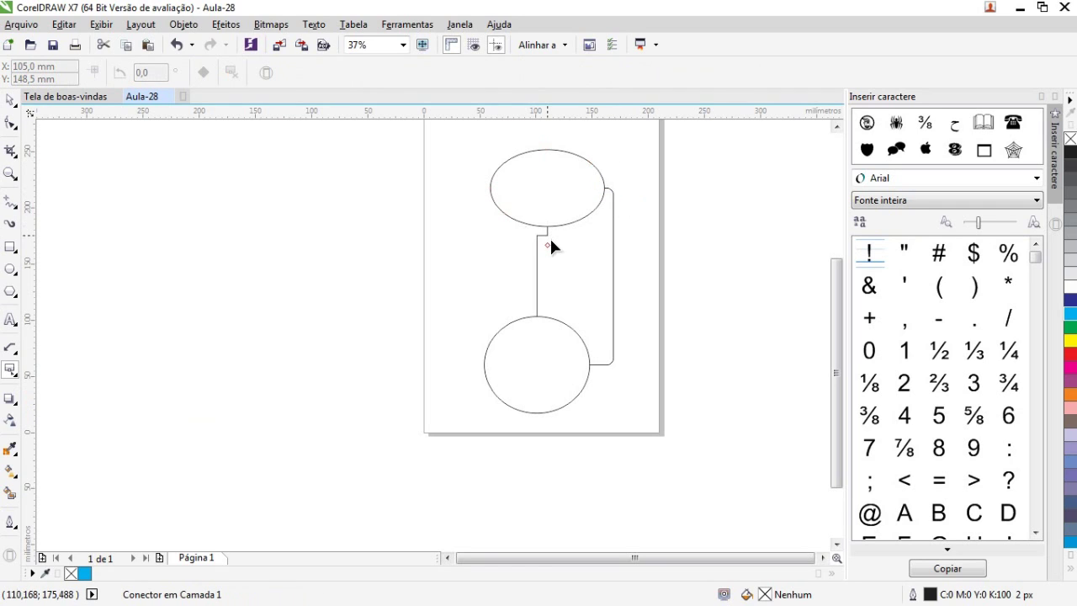
{"action": "left_click", "coordinate": [543, 239]}
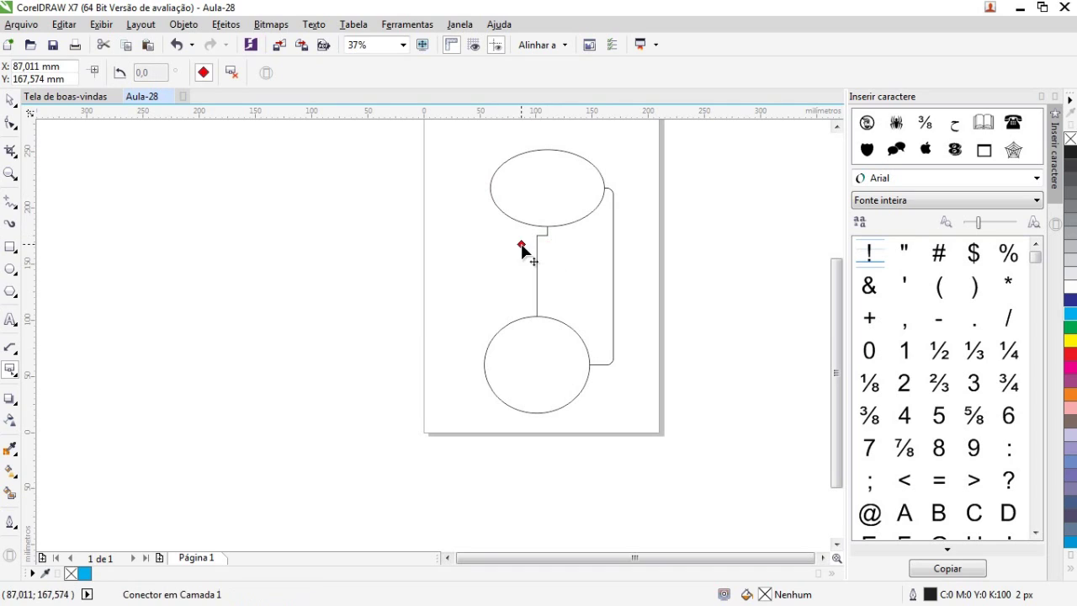
{"action": "left_click", "coordinate": [8, 99]}
{"action": "left_click", "coordinate": [540, 224]}
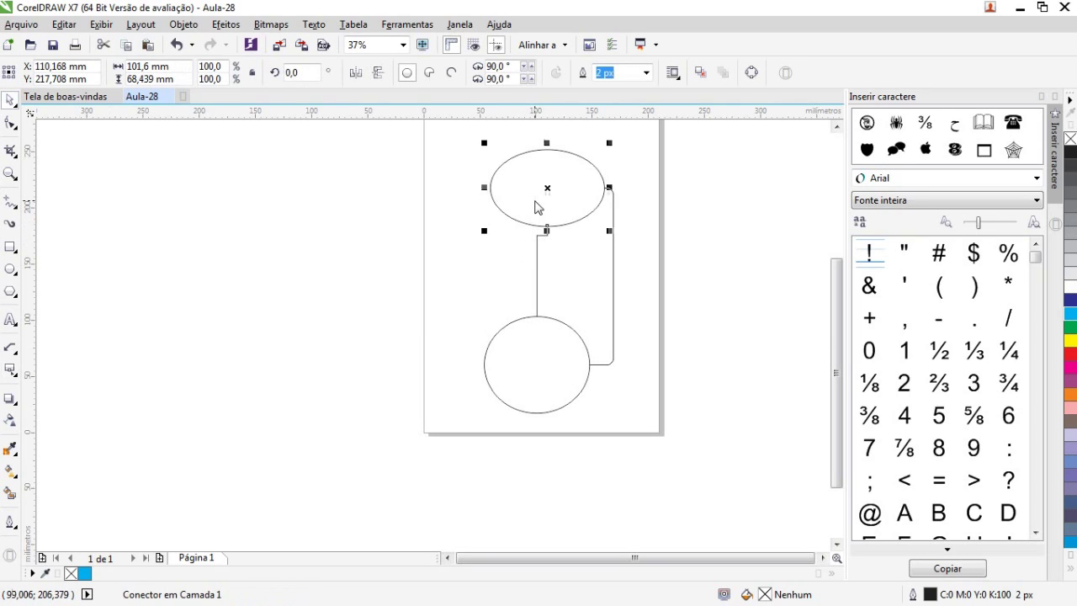
{"action": "left_click", "coordinate": [10, 371]}
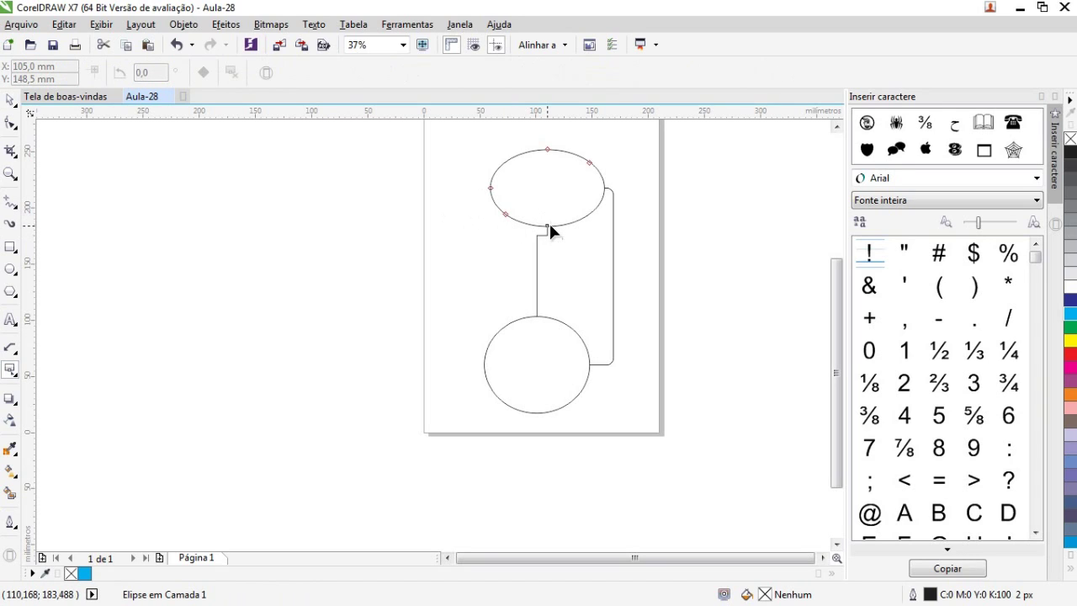
{"action": "left_click_drag", "start_coordinate": [547, 225], "coordinate": [505, 227]}
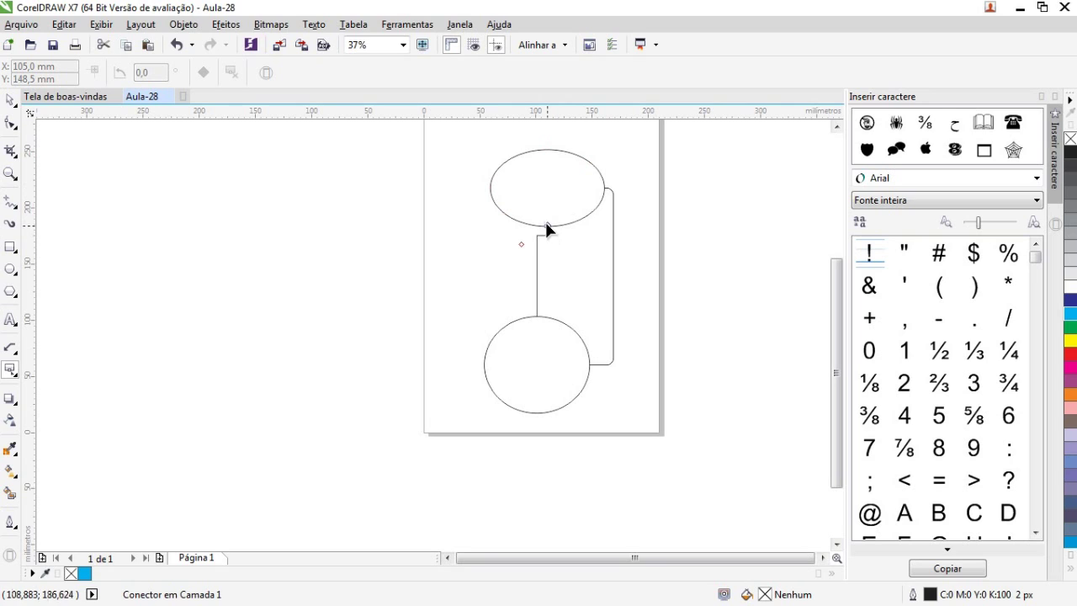
{"action": "left_click_drag", "start_coordinate": [545, 227], "coordinate": [577, 205]}
Step: Edit the lower circle's anchors and pull its top anchor point, with the right-angle connector's end, out past the page's left edge
{"action": "key", "text": "space"}
{"action": "left_click", "coordinate": [582, 385]}
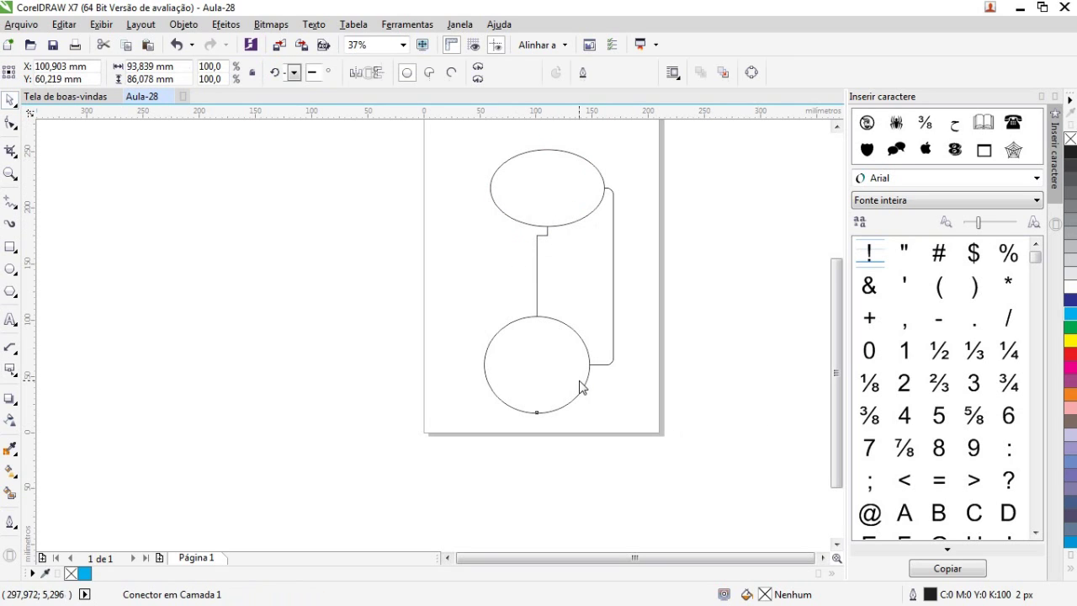
{"action": "left_click", "coordinate": [11, 371]}
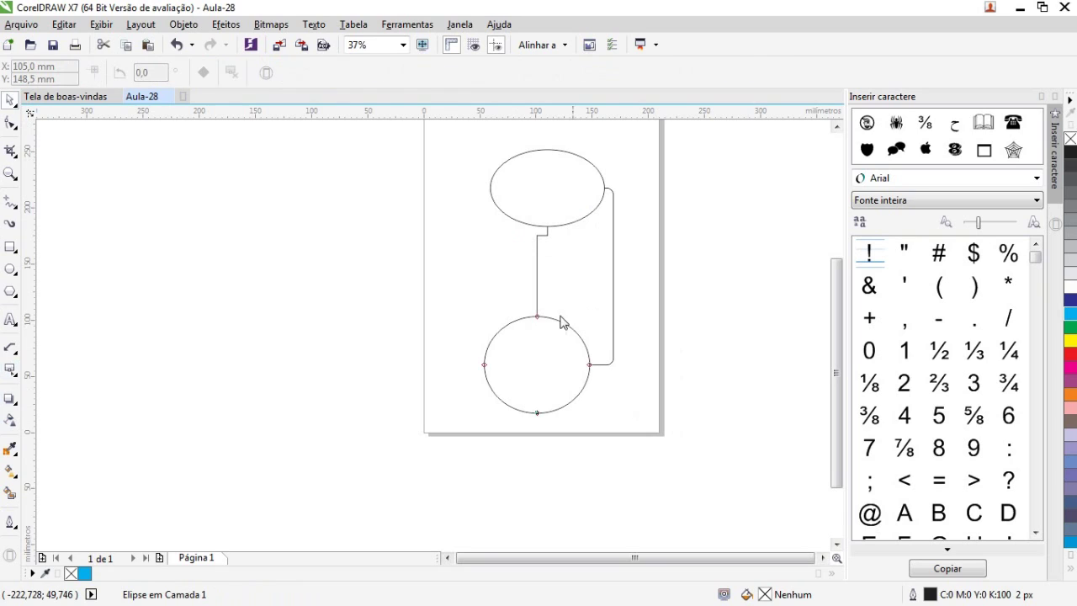
{"action": "left_click_drag", "start_coordinate": [537, 316], "coordinate": [458, 290]}
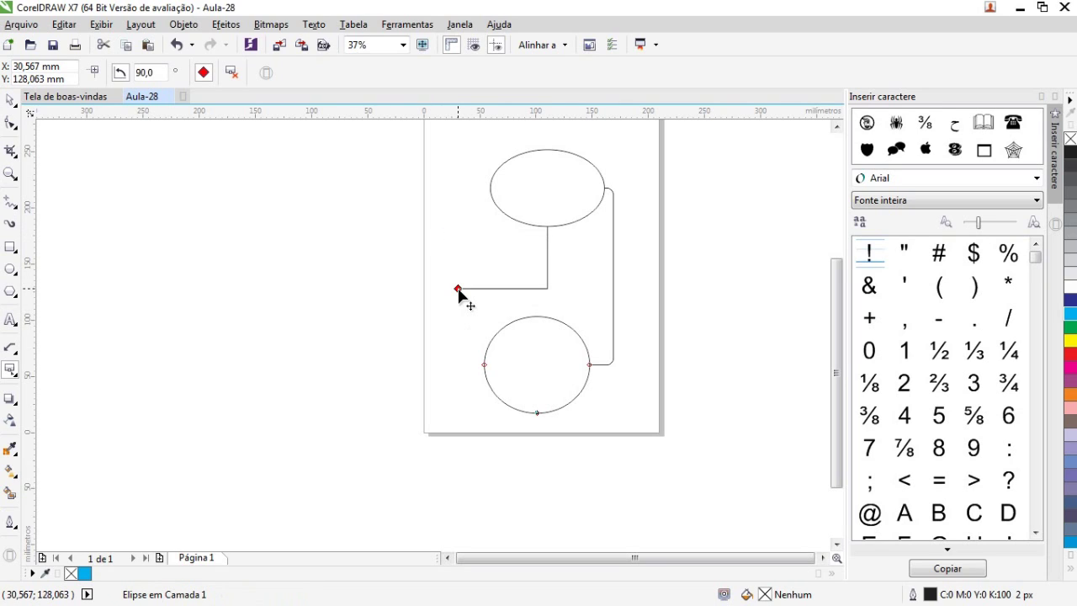
{"action": "left_click_drag", "start_coordinate": [462, 307], "coordinate": [374, 395]}
Step: Try to move the right-angle connector's free end, and move the upper ellipse off the page's left side to about X -78, Y 182 mm
{"action": "left_click", "coordinate": [10, 101]}
{"action": "left_click", "coordinate": [379, 393]}
{"action": "left_click_drag", "start_coordinate": [373, 393], "coordinate": [393, 214]}
{"action": "left_click_drag", "start_coordinate": [564, 183], "coordinate": [370, 230]}
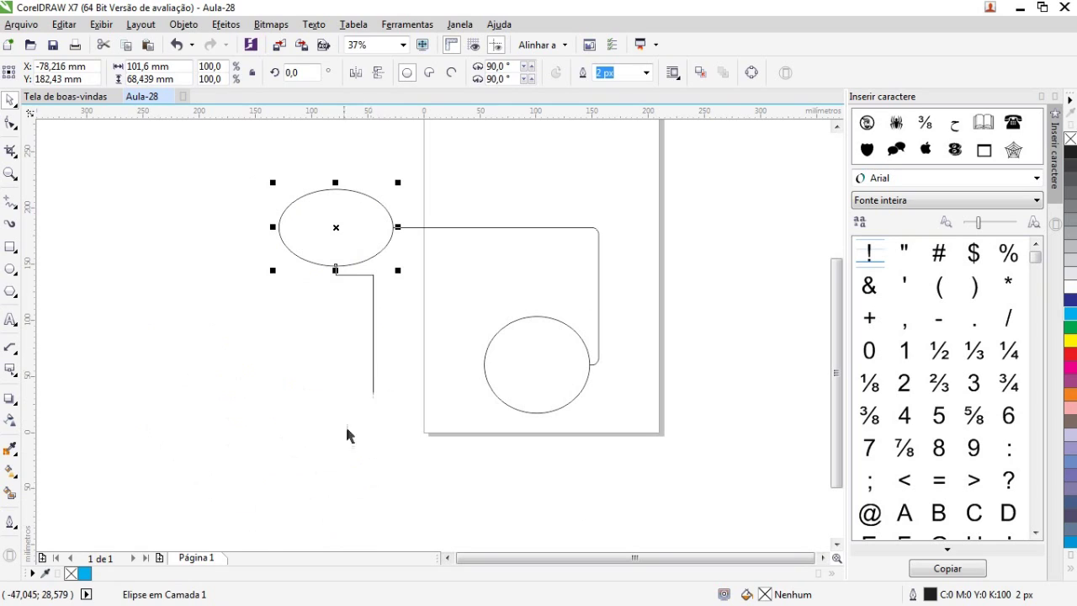
Step: Select both ellipses together with their two connectors and delete them all
{"action": "left_click", "coordinate": [141, 463]}
{"action": "scroll", "coordinate": [340, 412], "scroll_direction": "down", "scroll_amount": 3}
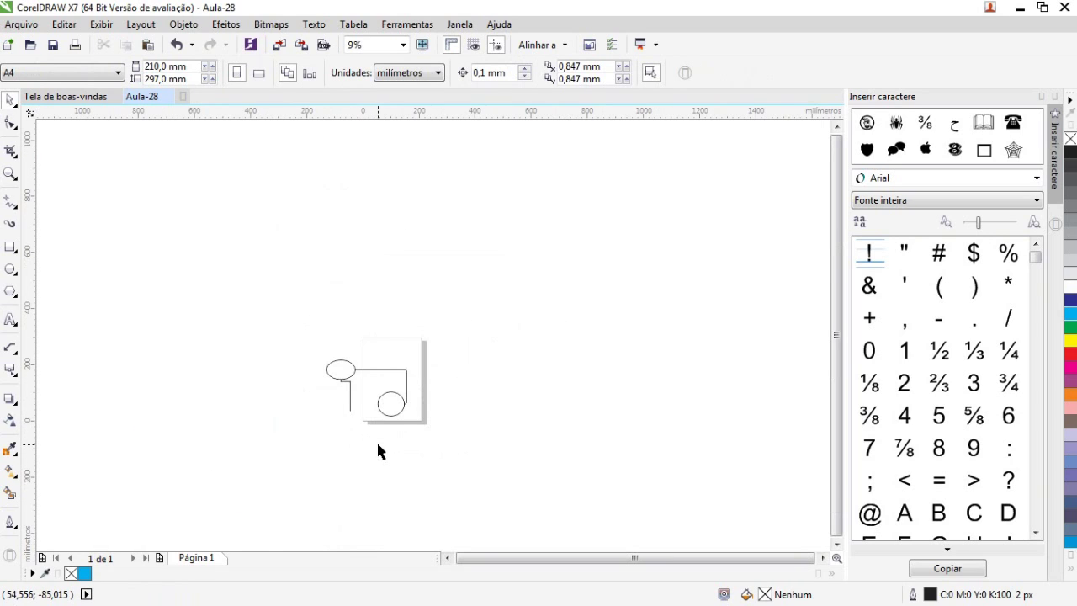
{"action": "scroll", "coordinate": [377, 451], "scroll_direction": "up", "scroll_amount": 2}
{"action": "left_click_drag", "start_coordinate": [534, 457], "coordinate": [167, 225]}
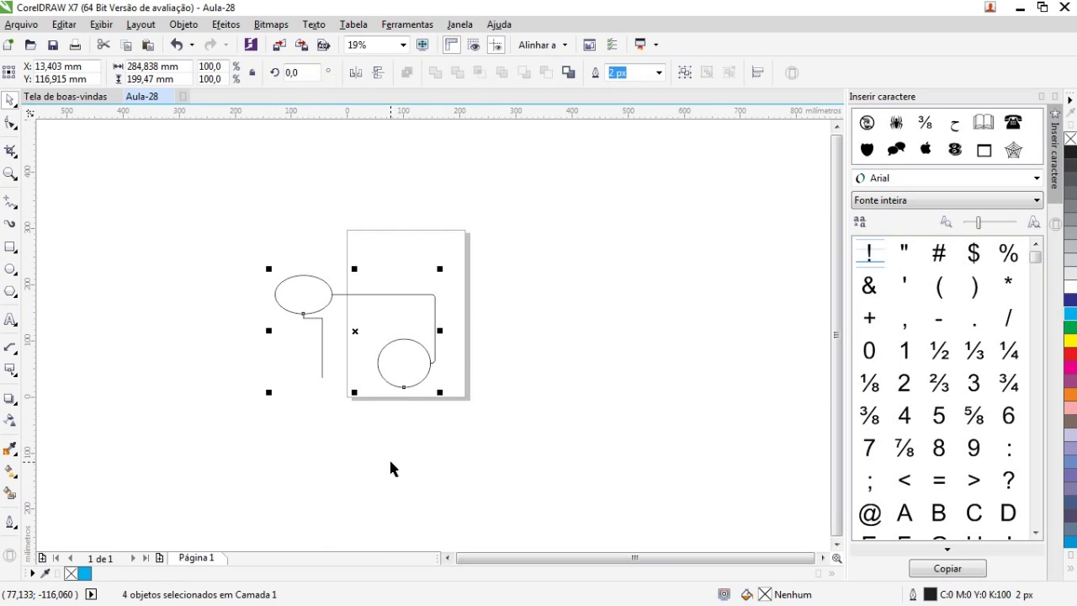
{"action": "key", "text": "Delete"}
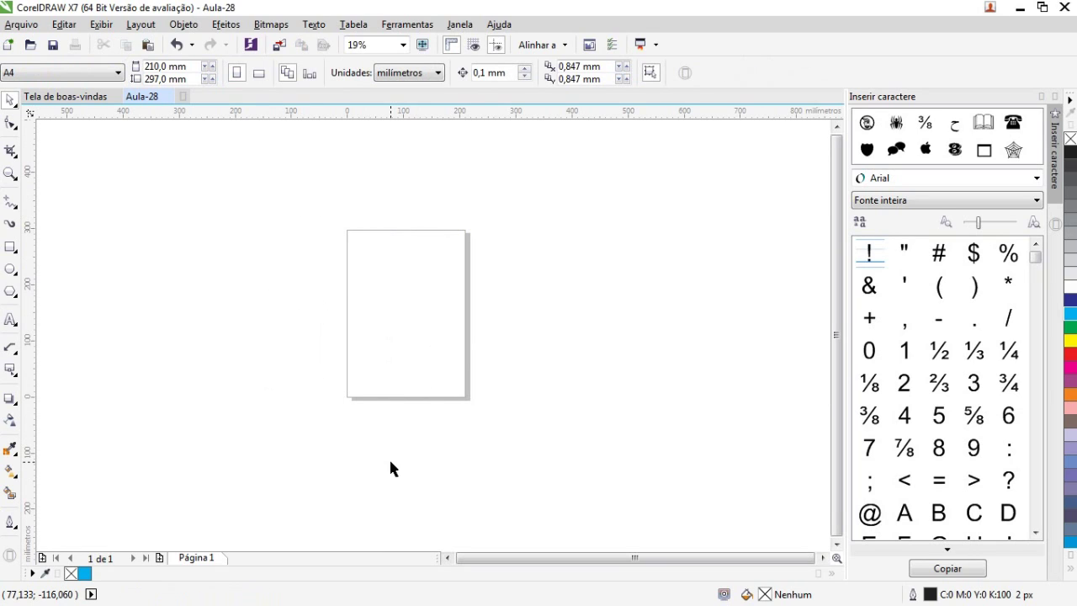
Step: Activate the straight-line connector tool and bring the whole empty page into view
{"action": "scroll", "coordinate": [402, 437], "scroll_direction": "up", "scroll_amount": 2}
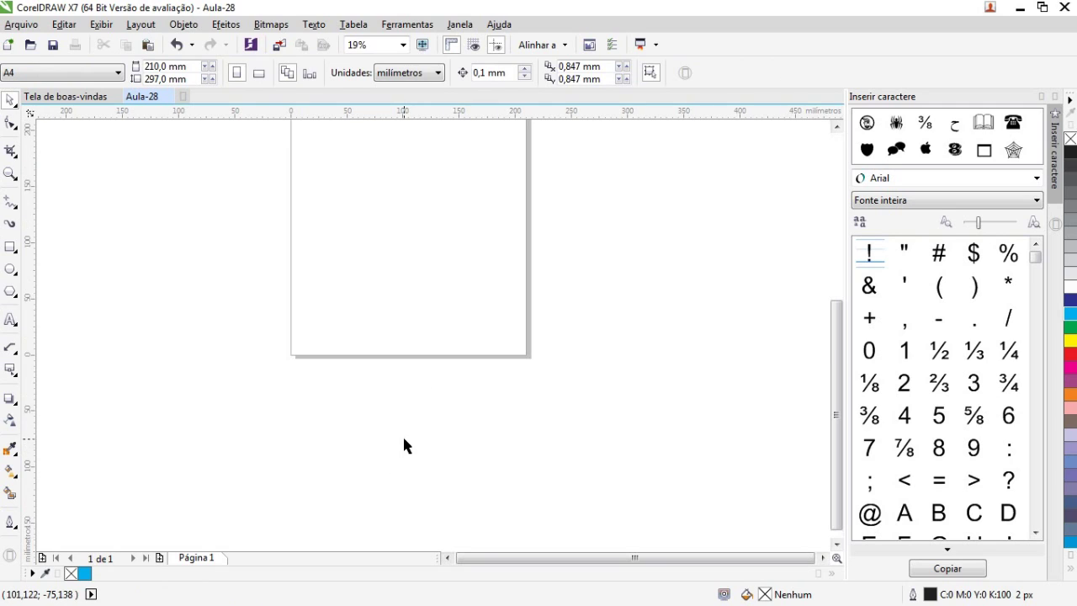
{"action": "left_click", "coordinate": [15, 373]}
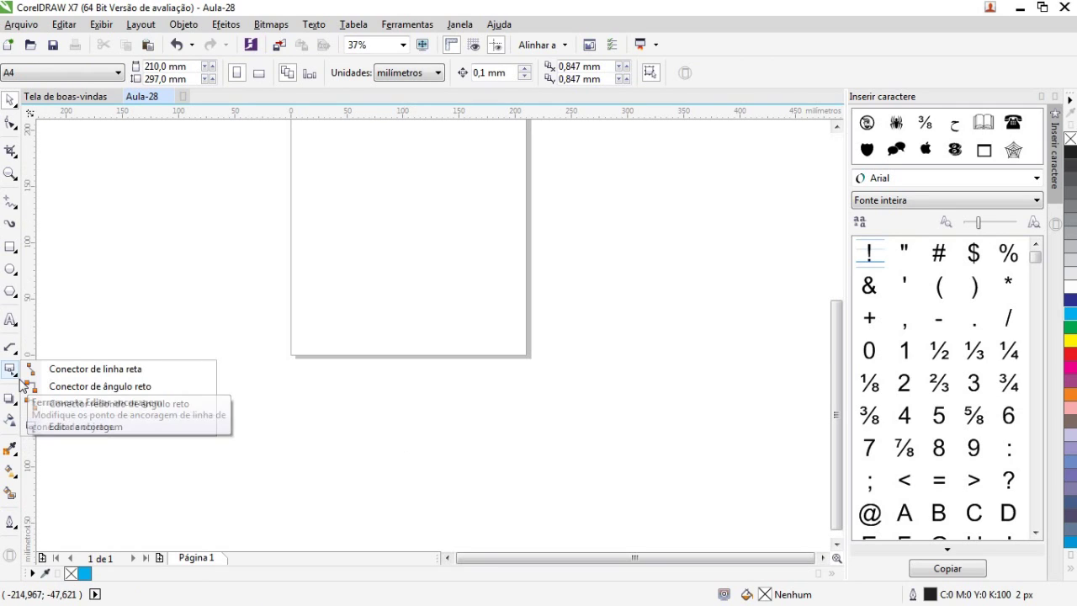
{"action": "left_click", "coordinate": [50, 369]}
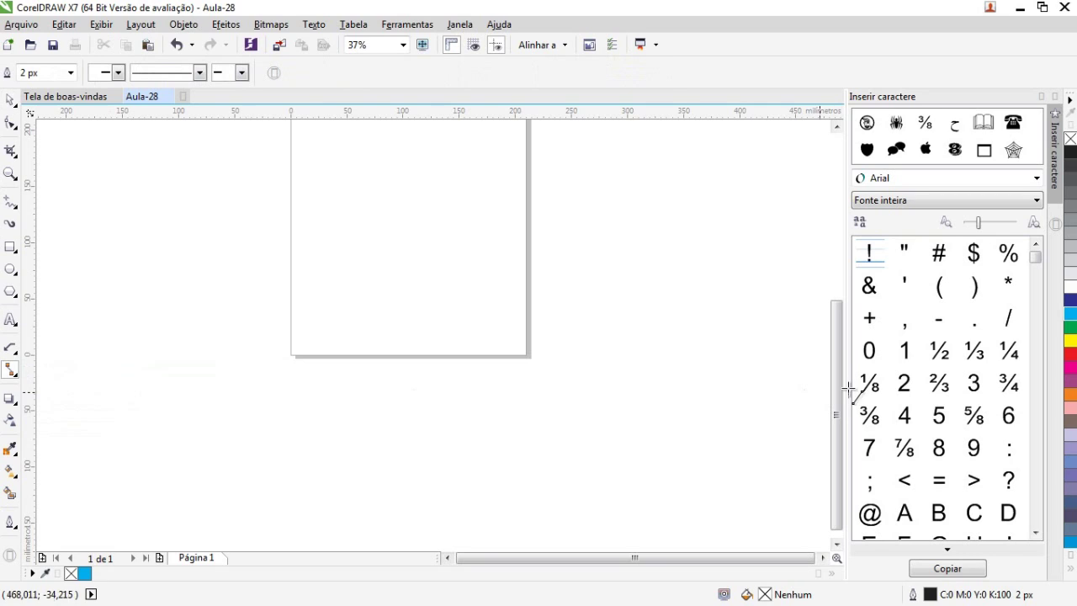
{"action": "left_click_drag", "start_coordinate": [841, 345], "coordinate": [844, 259]}
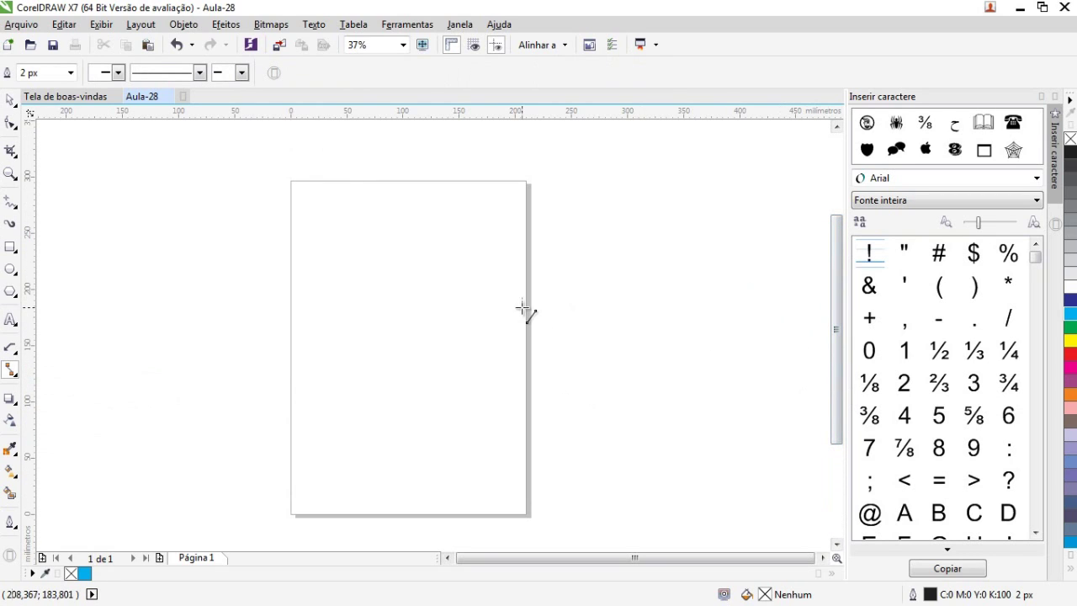